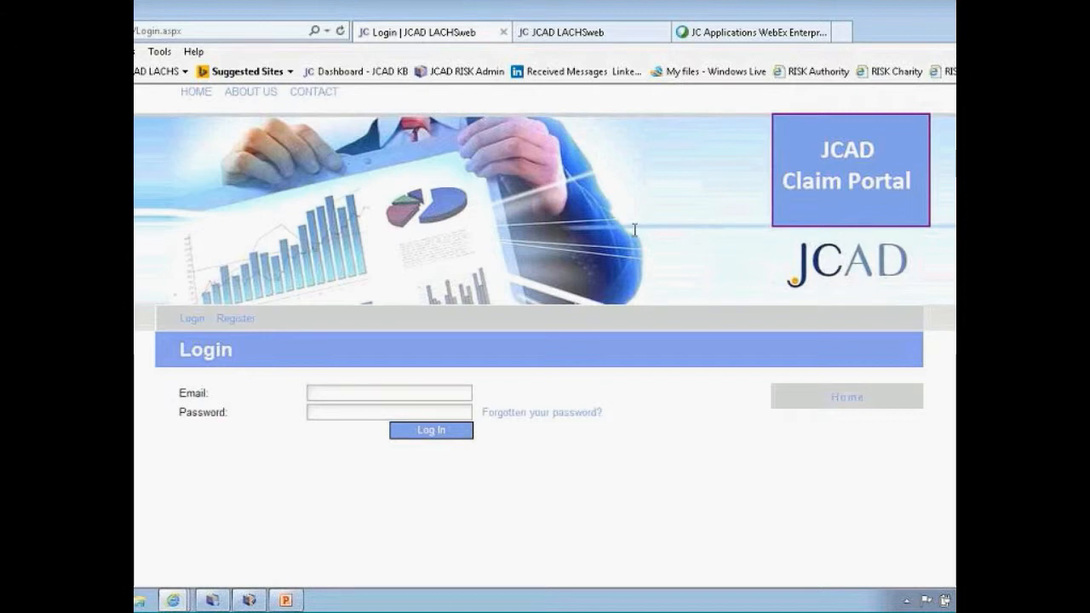
# View the new-account Register page, then return to the claim portal Login page
pyautogui.click(586, 38)
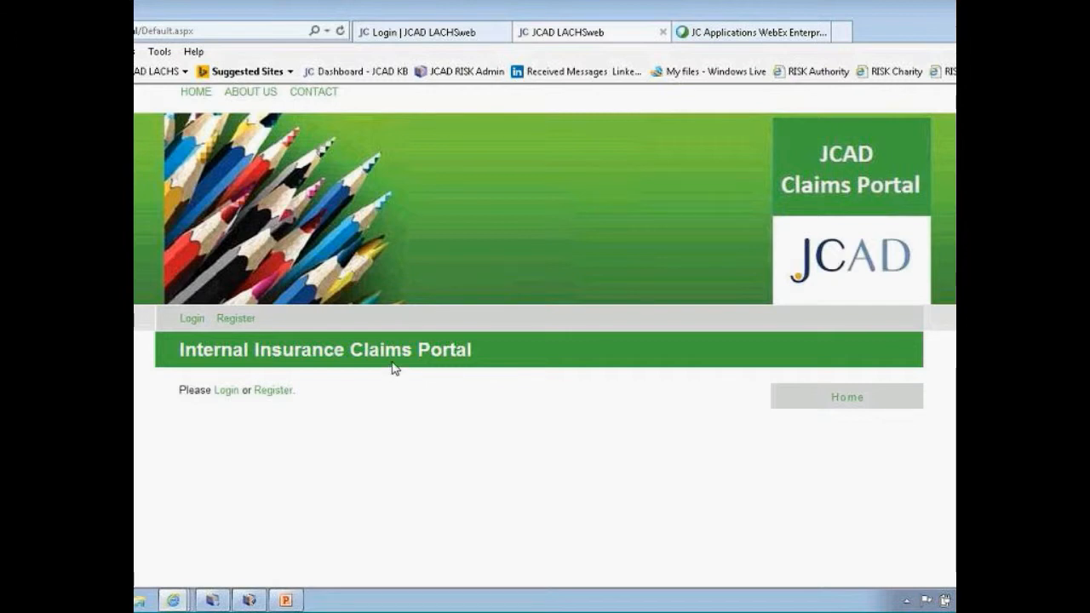
pyautogui.click(273, 392)
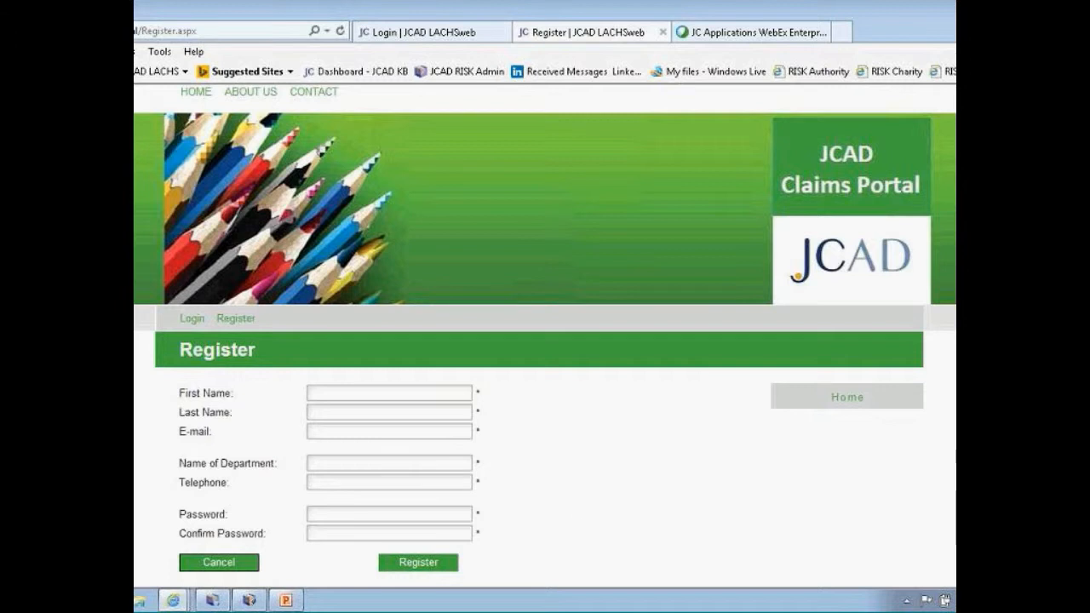
pyautogui.click(419, 39)
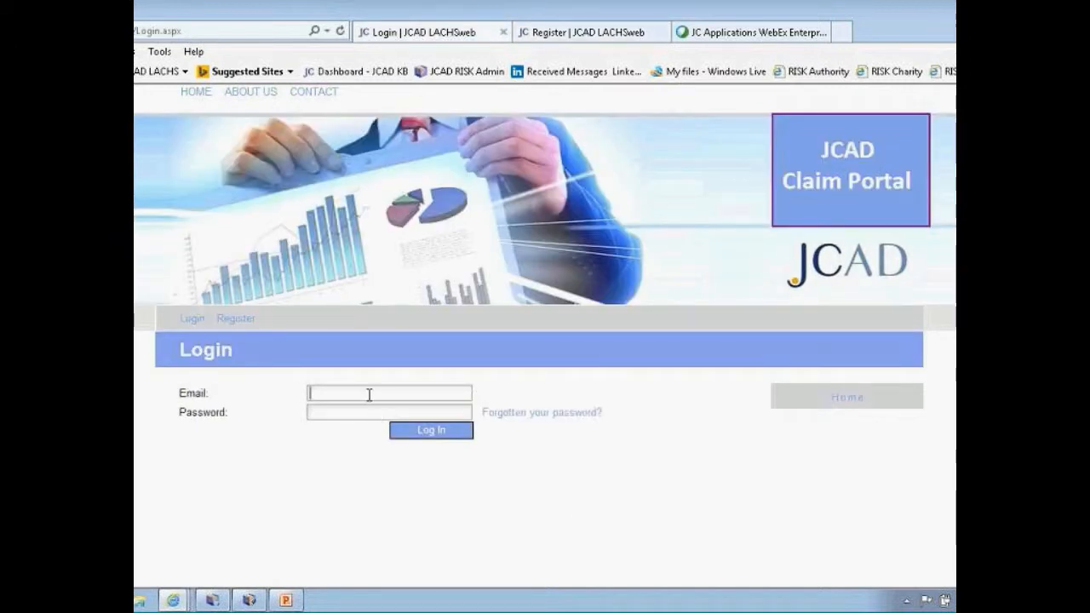
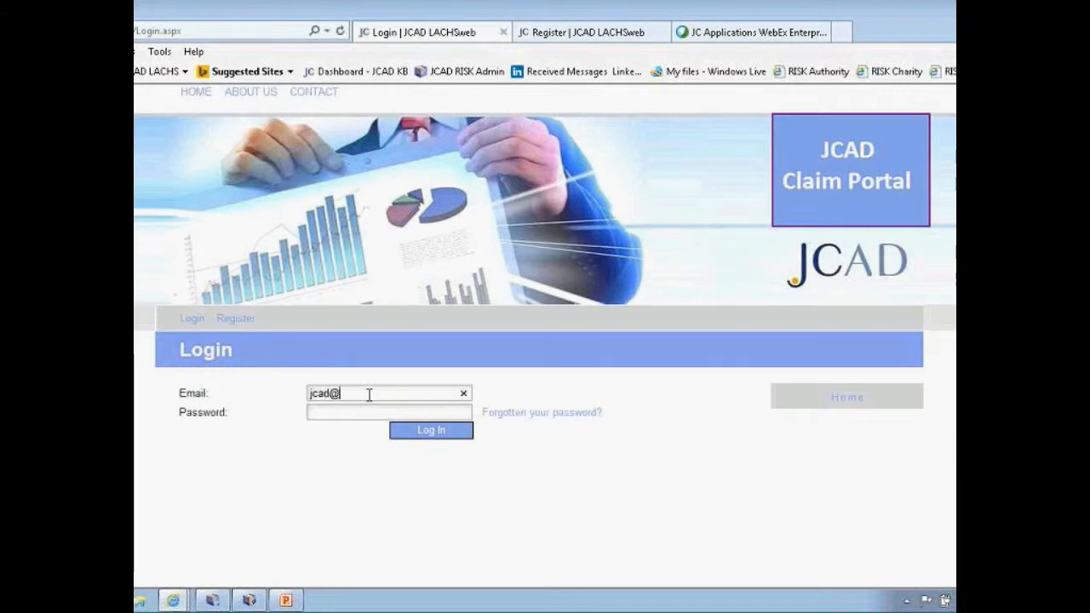
# Sign in with the claimant's email address and password
pyautogui.click(367, 411)
pyautogui.write('••••••')
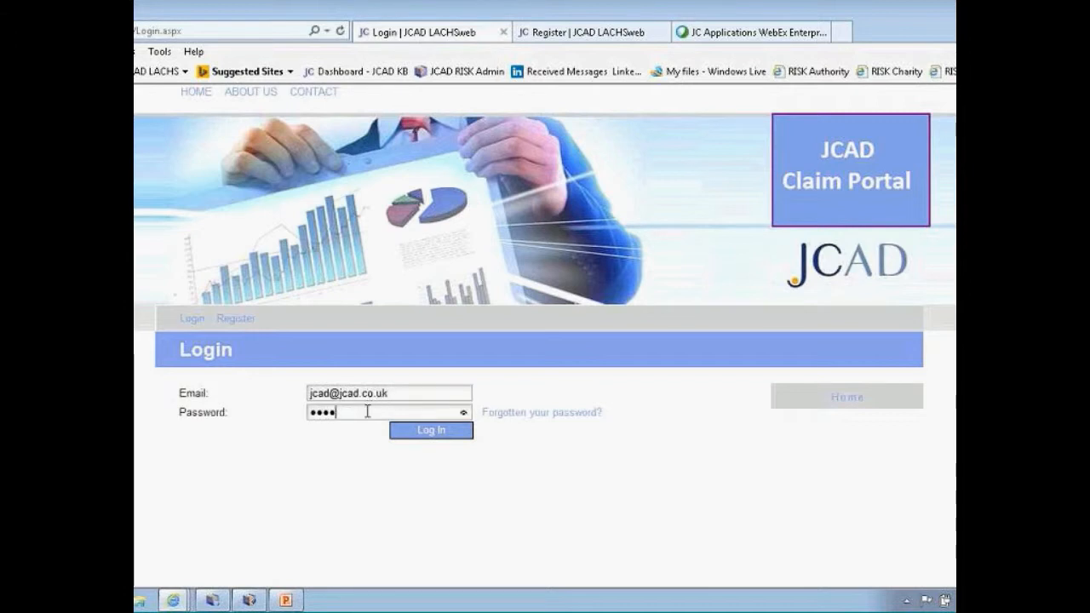
pyautogui.write('••')
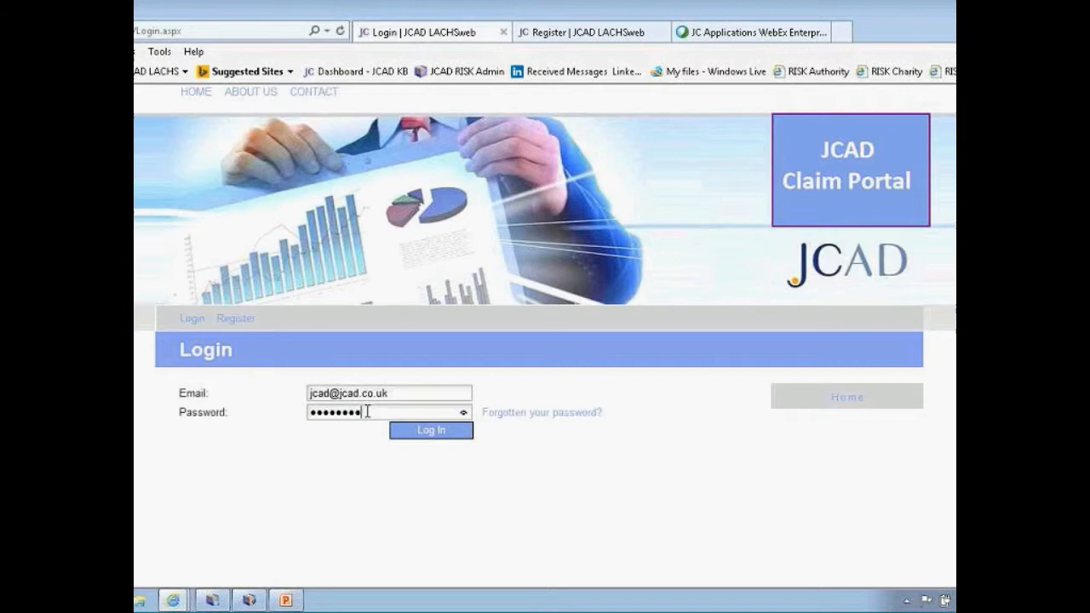
pyautogui.click(424, 434)
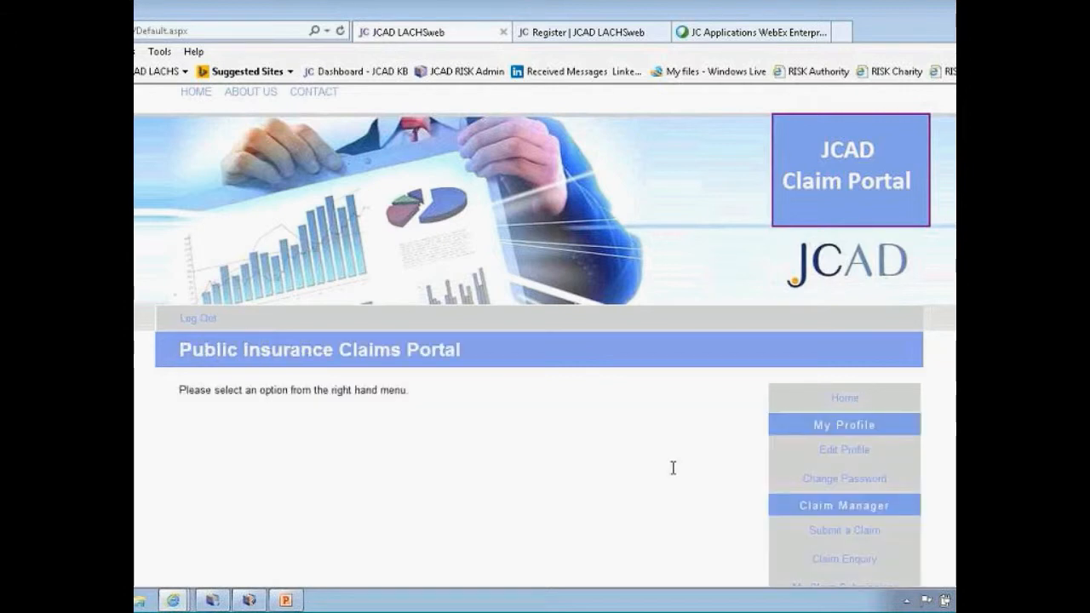
# Start a new claim and choose the Personal Injury Only Submission form
pyautogui.scroll(-2, 671, 467)
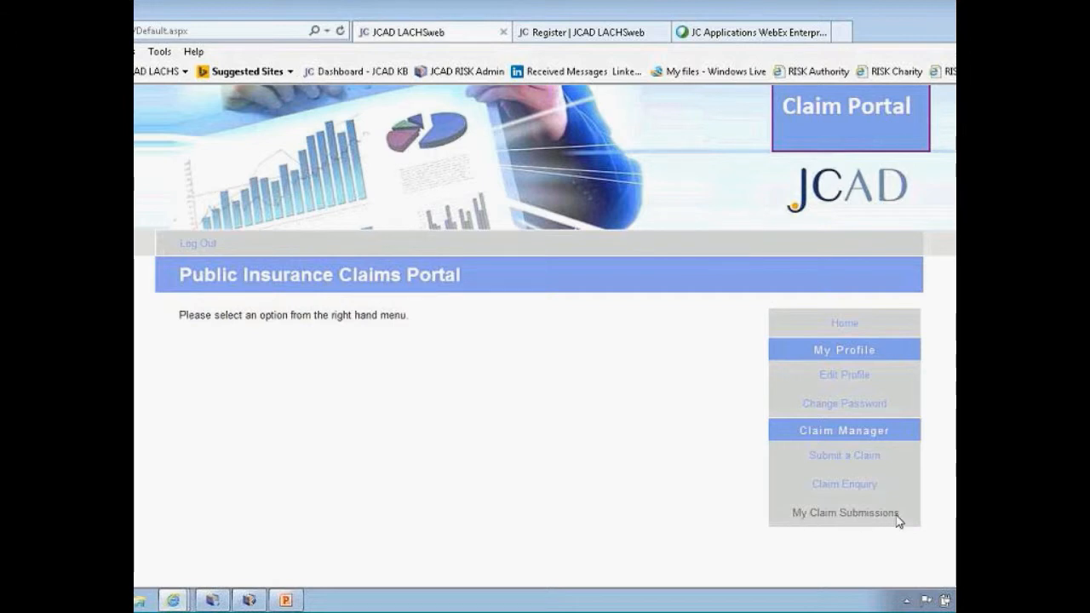
pyautogui.click(835, 456)
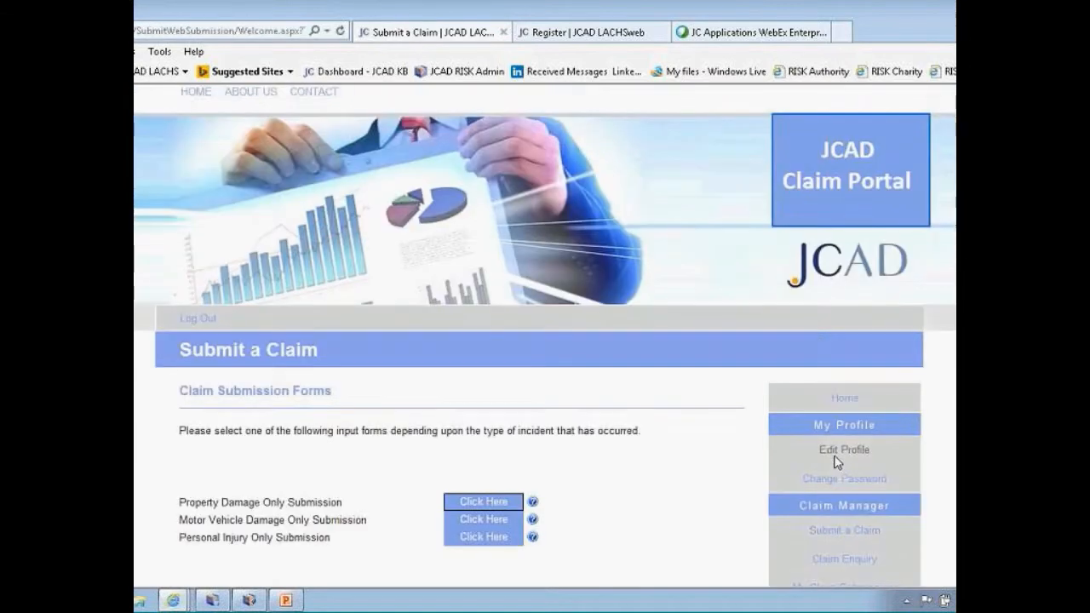
pyautogui.scroll(-2, 766, 468)
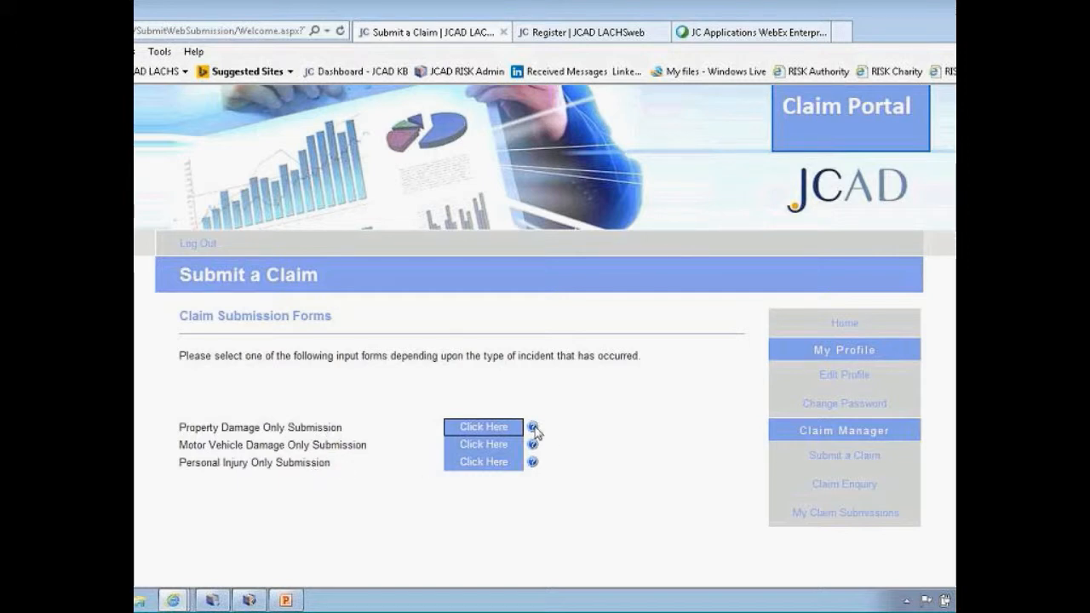
pyautogui.moveTo(534, 430)
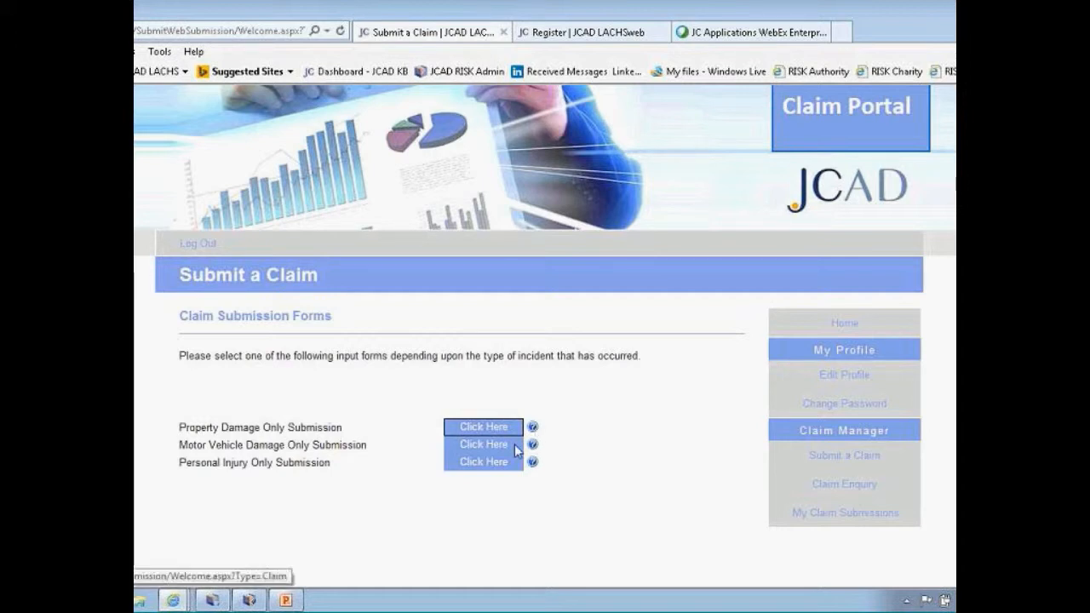
pyautogui.click(482, 467)
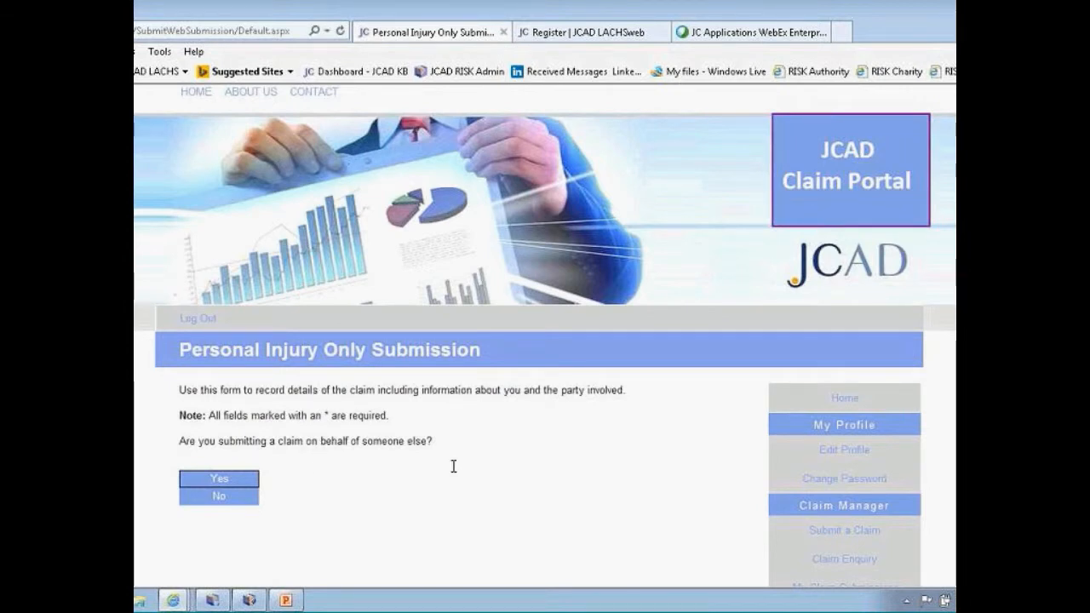
# Answer Yes to claiming on someone else's behalf and continue past Your Details
pyautogui.click(219, 482)
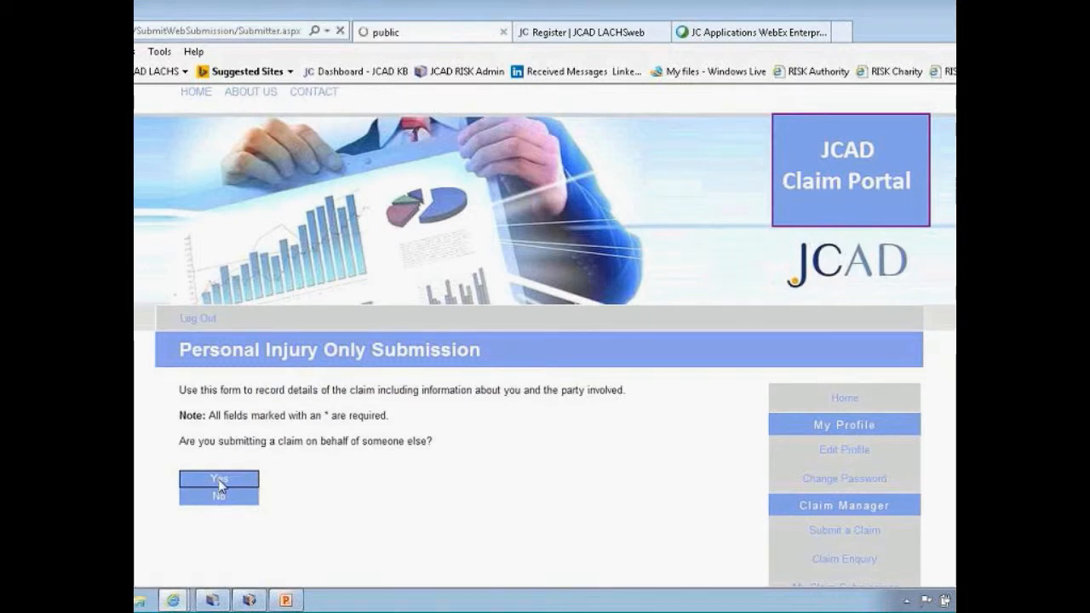
pyautogui.scroll(-3, 339, 487)
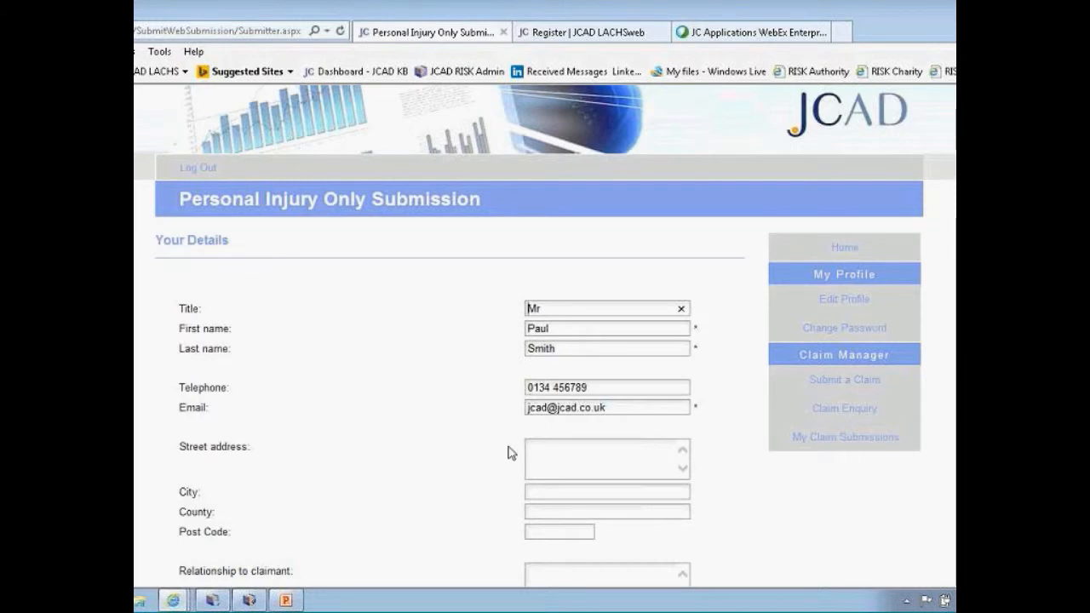
pyautogui.scroll(-3, 511, 452)
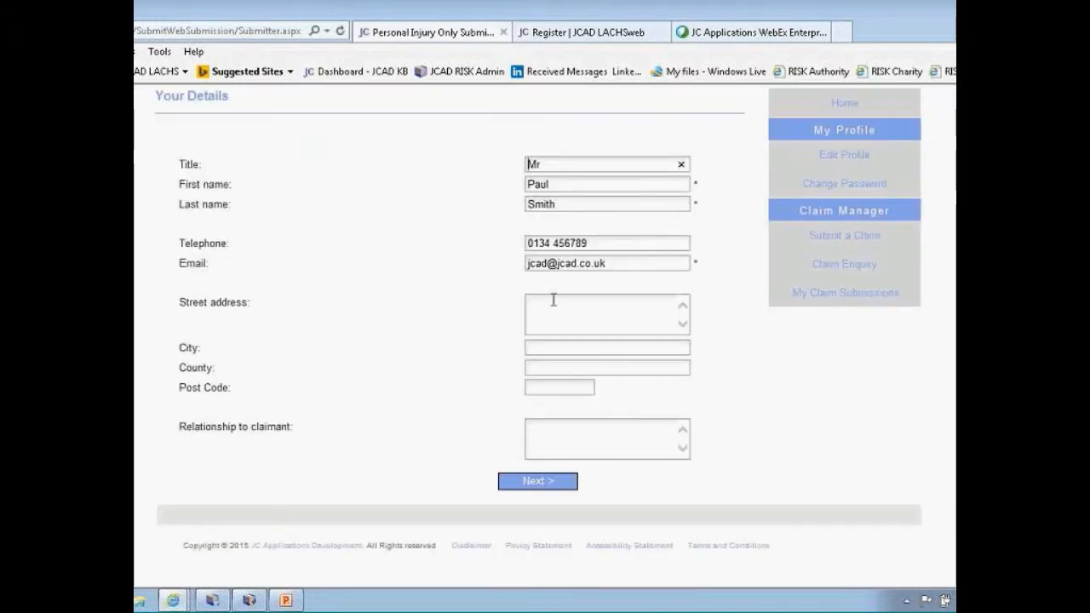
pyautogui.click(549, 485)
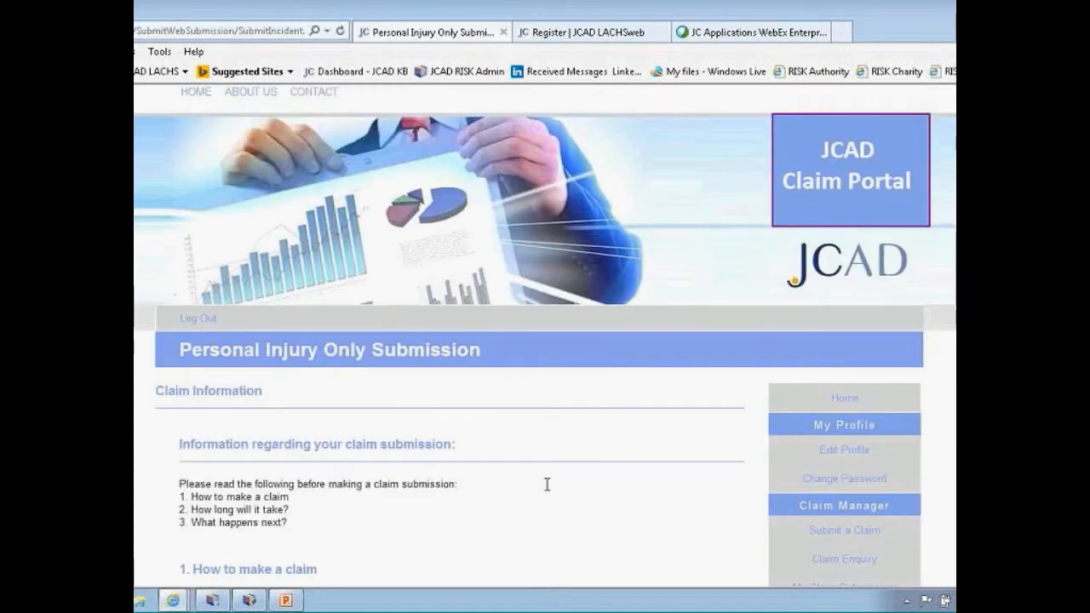
# Continue past the Claim Information page to Incident Details
pyautogui.scroll(-3, 547, 484)
pyautogui.scroll(-1, 549, 481)
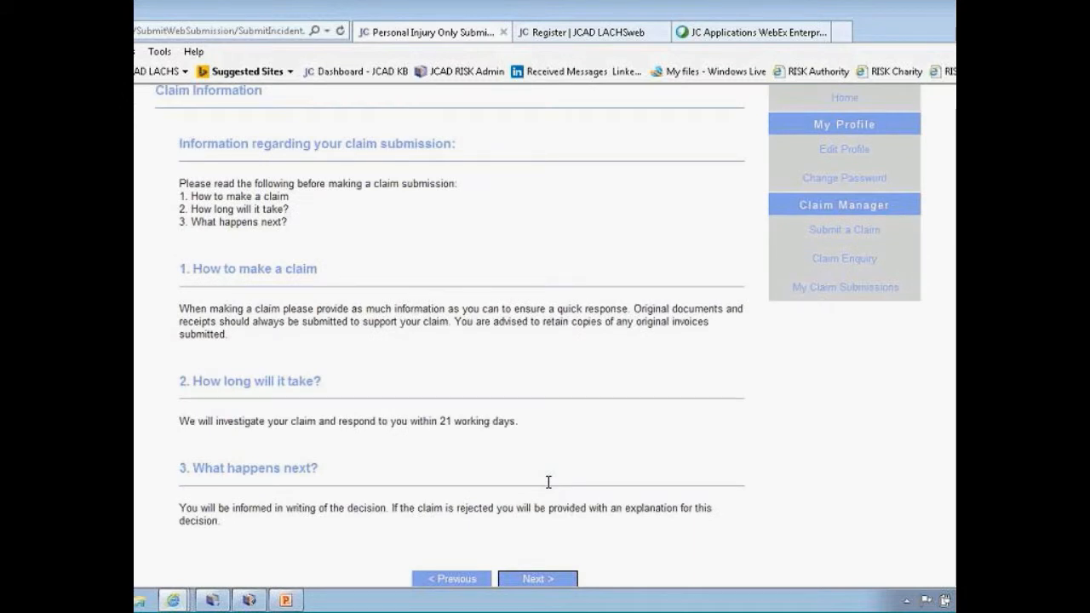
pyautogui.scroll(-1, 548, 481)
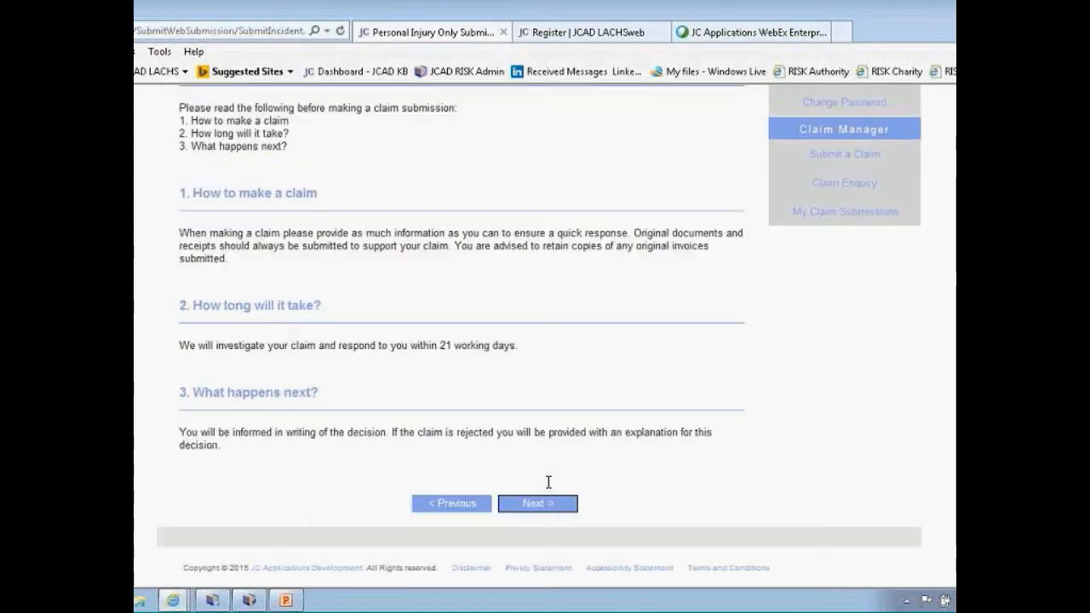
pyautogui.click(546, 506)
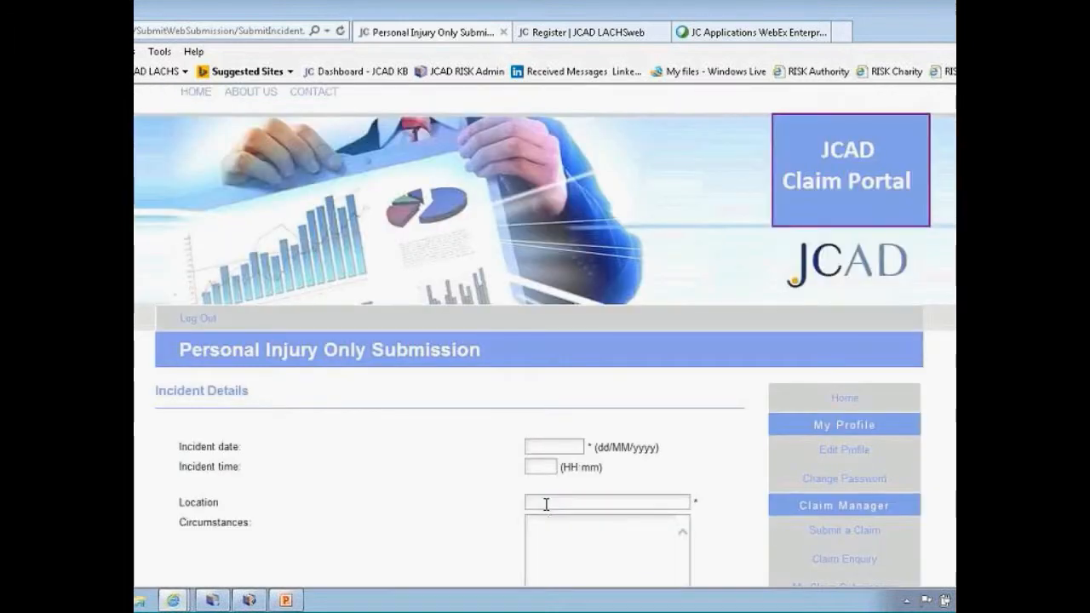
# Enter incident date 06/05/2015, location 'office' and circumstances 'fell over', then continue
pyautogui.scroll(-2, 469, 486)
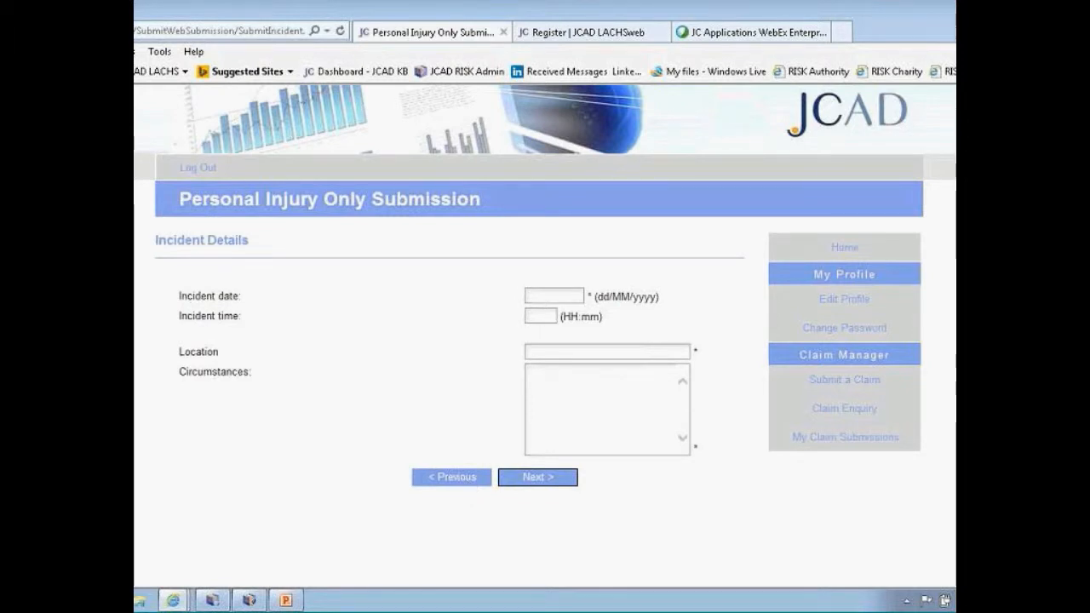
pyautogui.write('06/05')
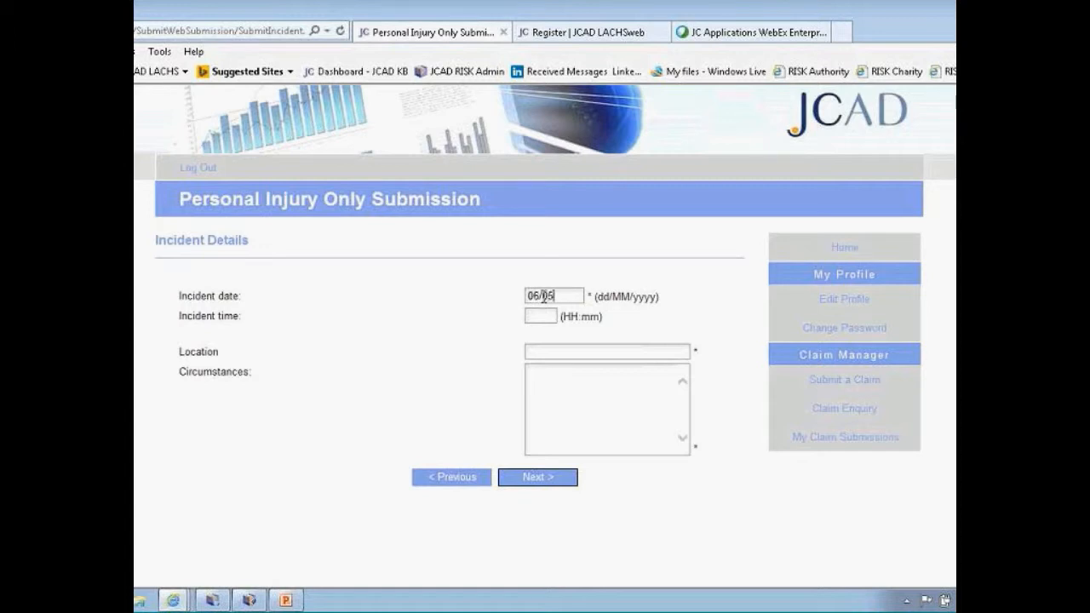
pyautogui.write('/2015')
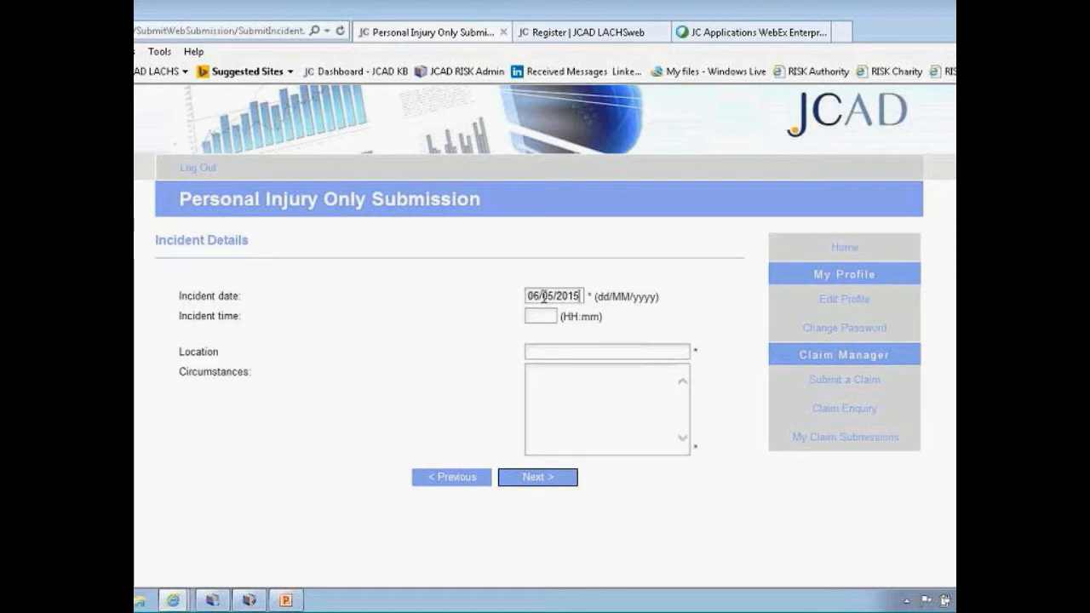
pyautogui.click(560, 351)
pyautogui.write('offic')
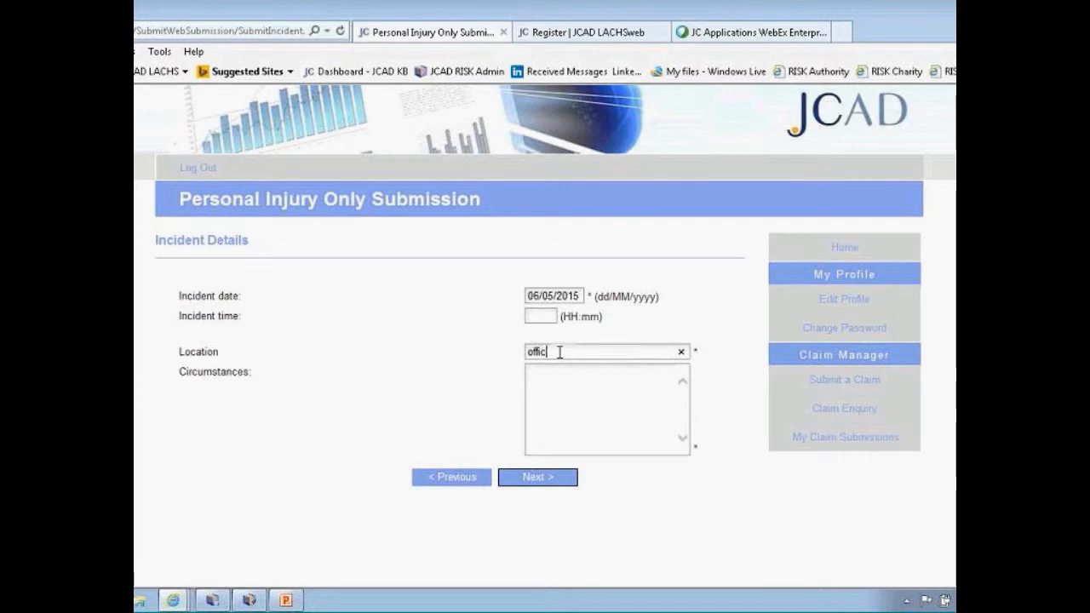
pyautogui.write('e')
pyautogui.press('Tab')
pyautogui.write('fell over')
pyautogui.click(539, 480)
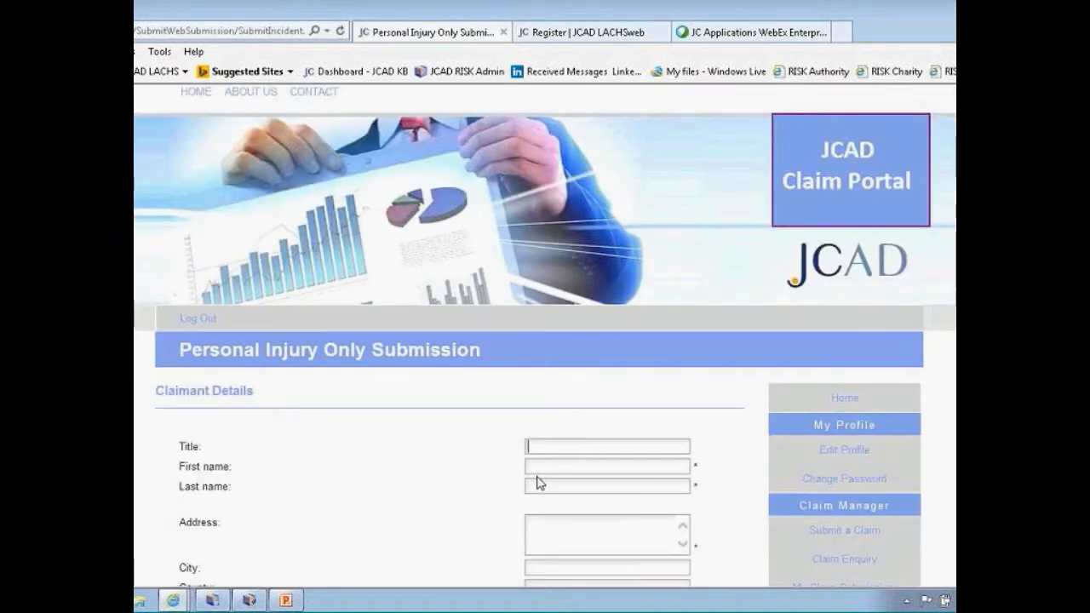
# Enter the claimant's first and last name
pyautogui.scroll(-3, 464, 472)
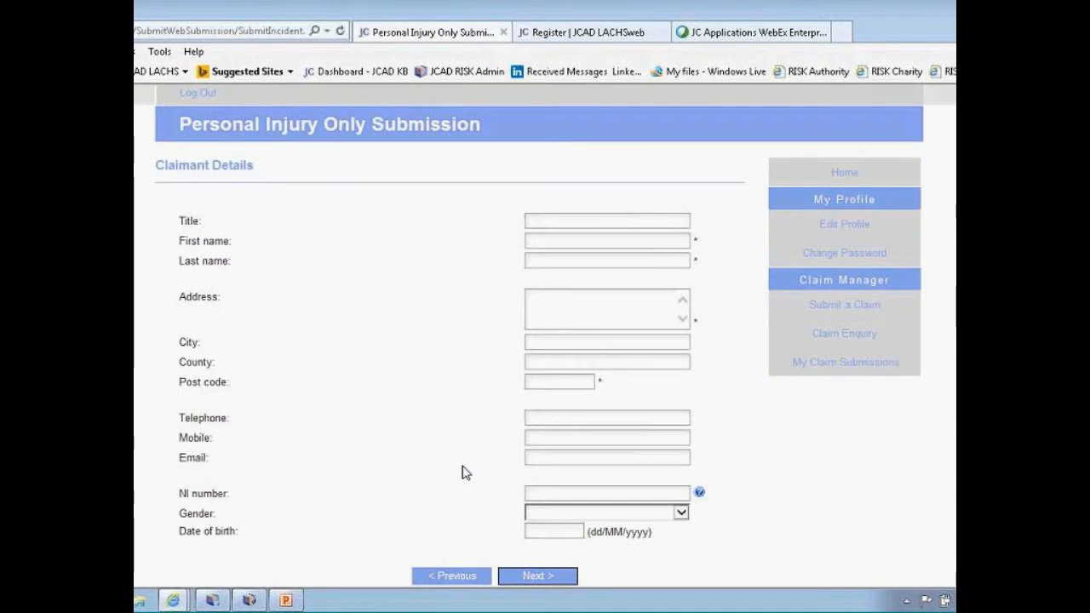
pyautogui.click(575, 241)
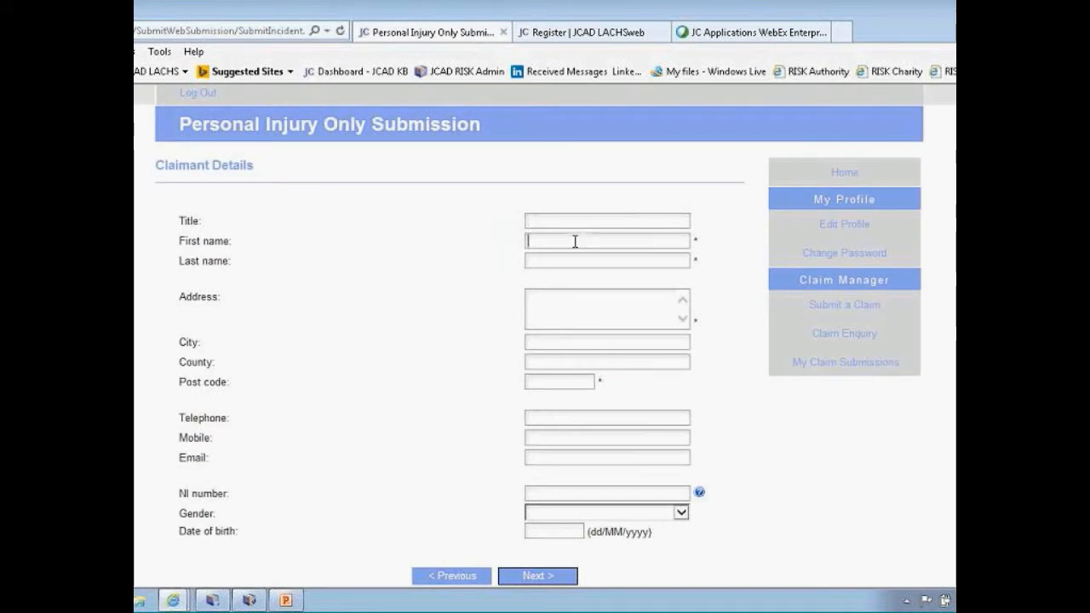
pyautogui.press('Tab')
# Fill in the claimant's address, post code and a first attempt at the NI number
pyautogui.click(618, 300)
pyautogui.write('woking')
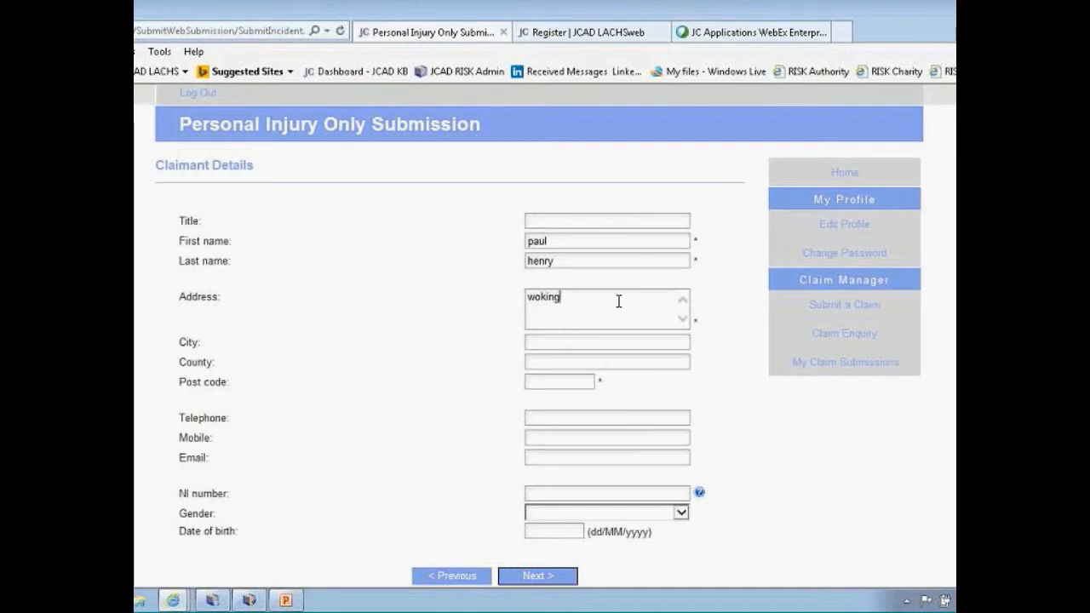
pyautogui.click(571, 383)
pyautogui.write('kt43 5eg')
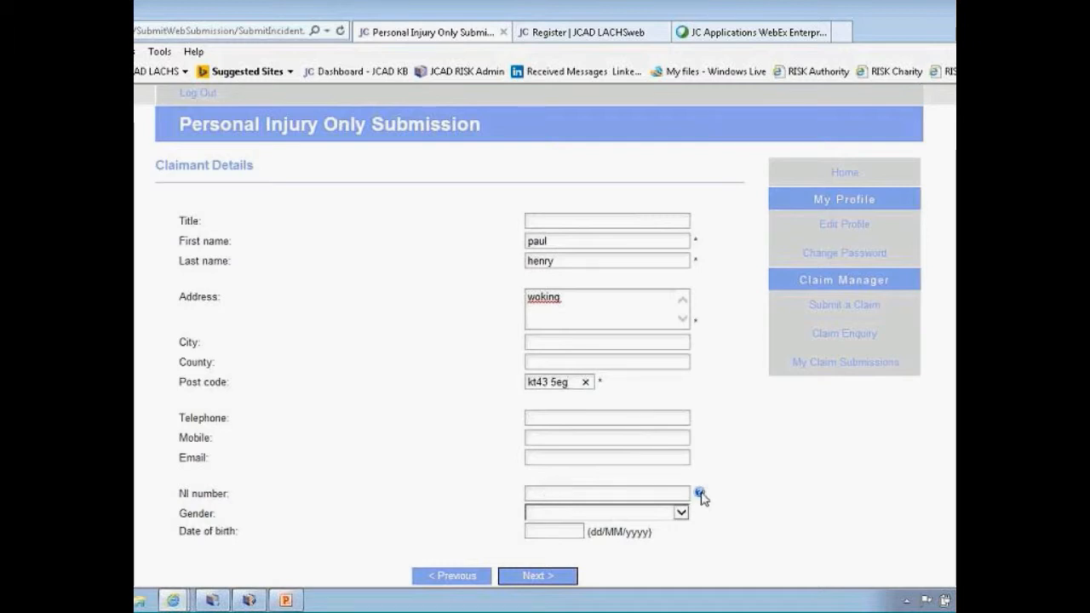
pyautogui.moveTo(699, 493)
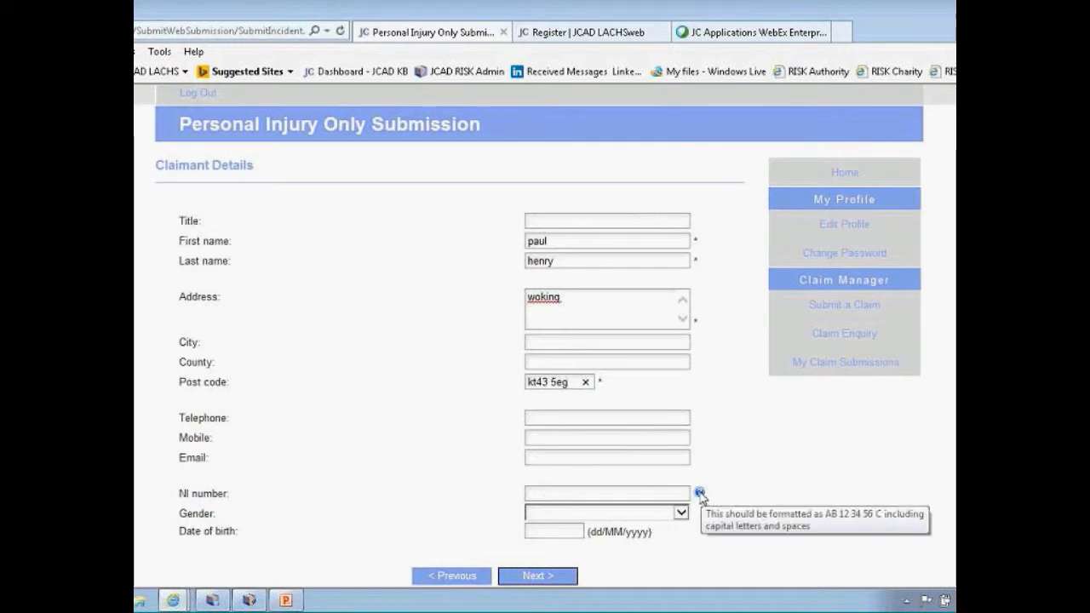
pyautogui.click(667, 493)
pyautogui.write('hhhjhj')
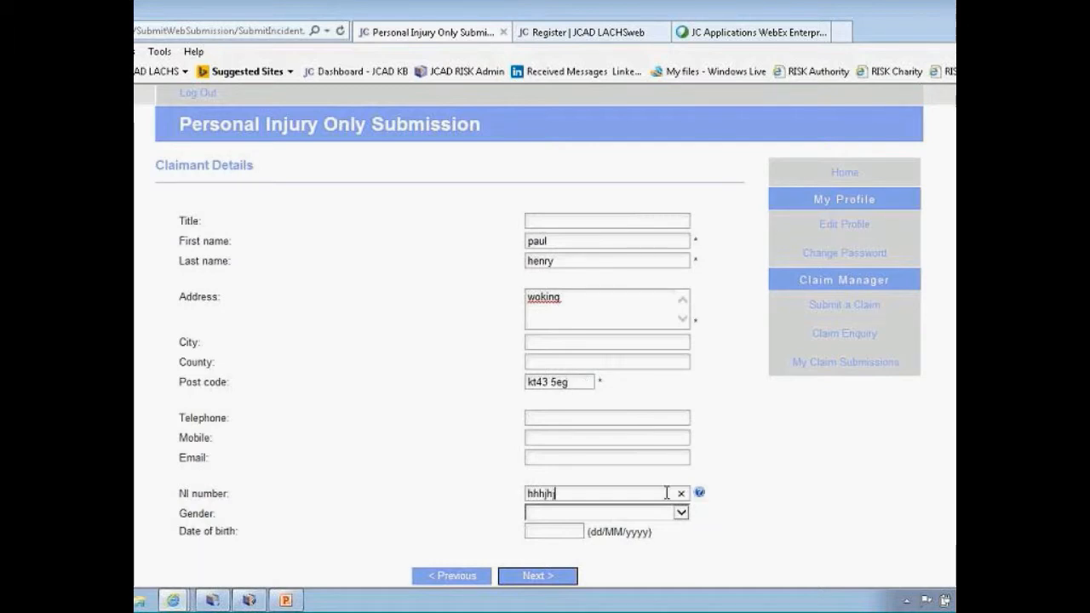
# Replace the rejected NI number with one in AB 12 34 56 C format and continue
pyautogui.click(549, 579)
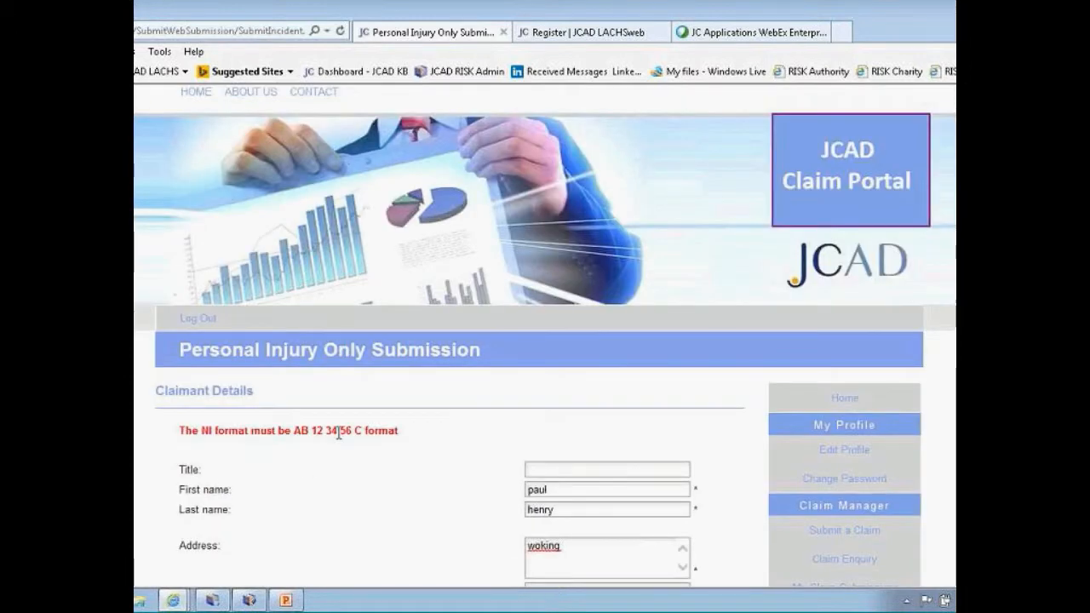
pyautogui.scroll(-3, 397, 450)
pyautogui.scroll(-3, 537, 511)
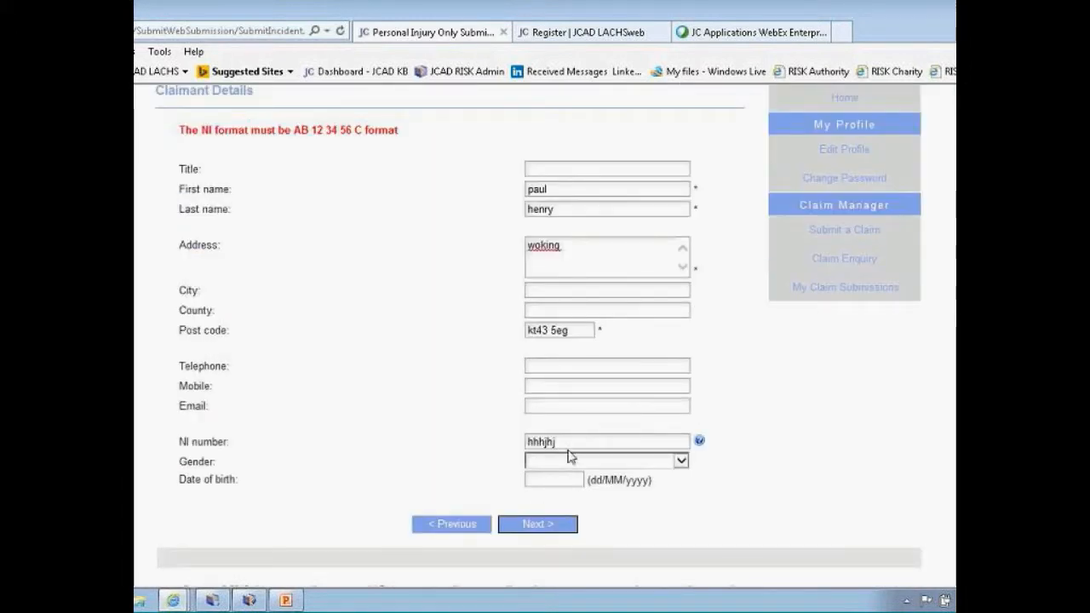
pyautogui.moveTo(571, 441); pyautogui.dragTo(516, 442)
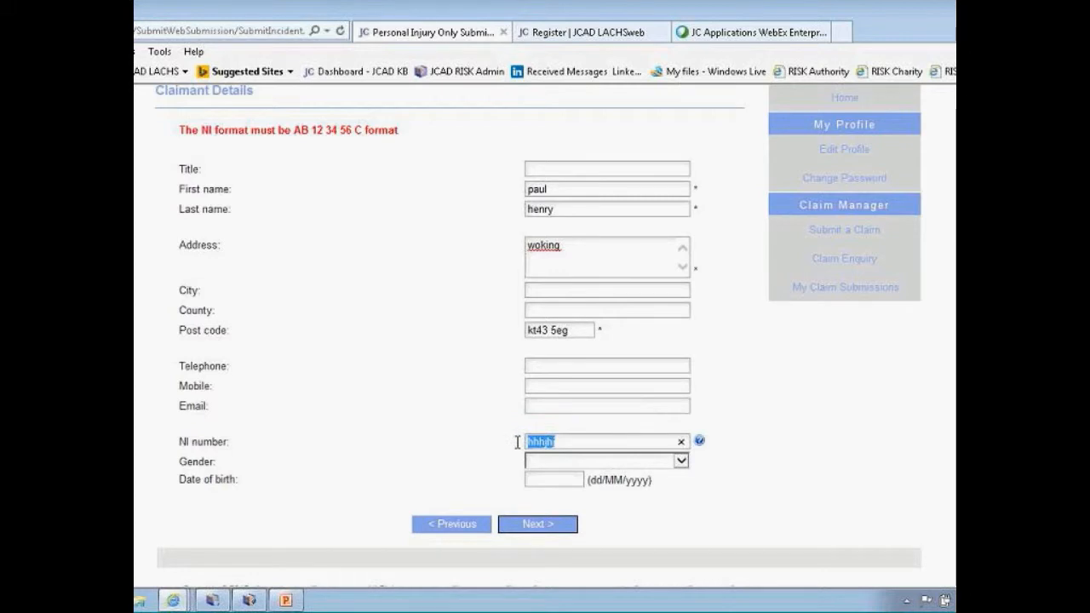
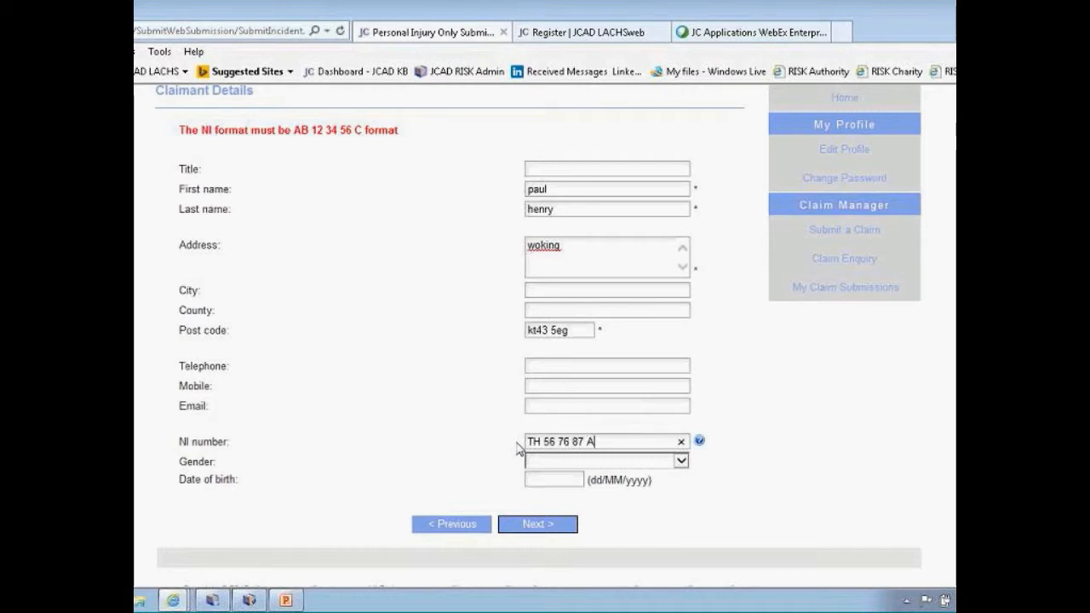
pyautogui.click(537, 525)
pyautogui.scroll(-3, 537, 528)
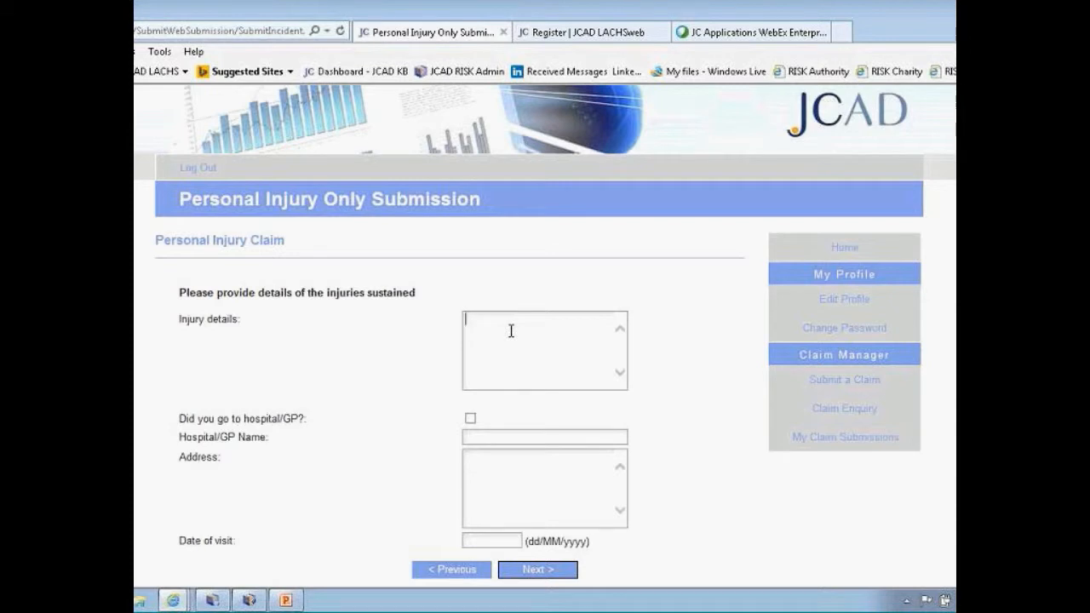
# Record the injury as 'hurt hand', tick the hospital/GP visit, add the GP's name, and continue
pyautogui.write('hurt hand')
pyautogui.click(470, 418)
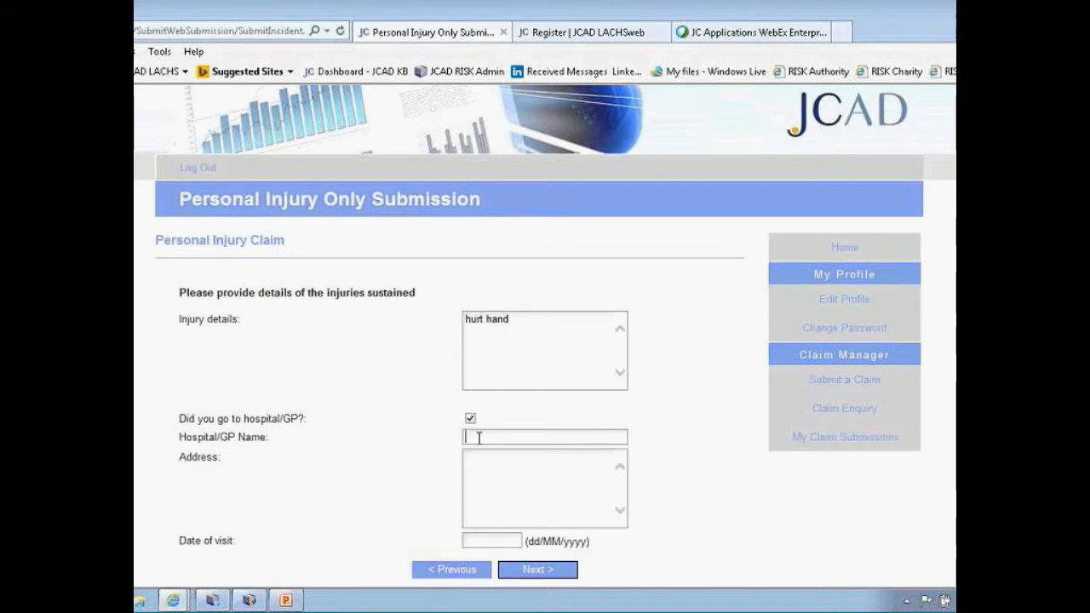
pyautogui.write('dr parker')
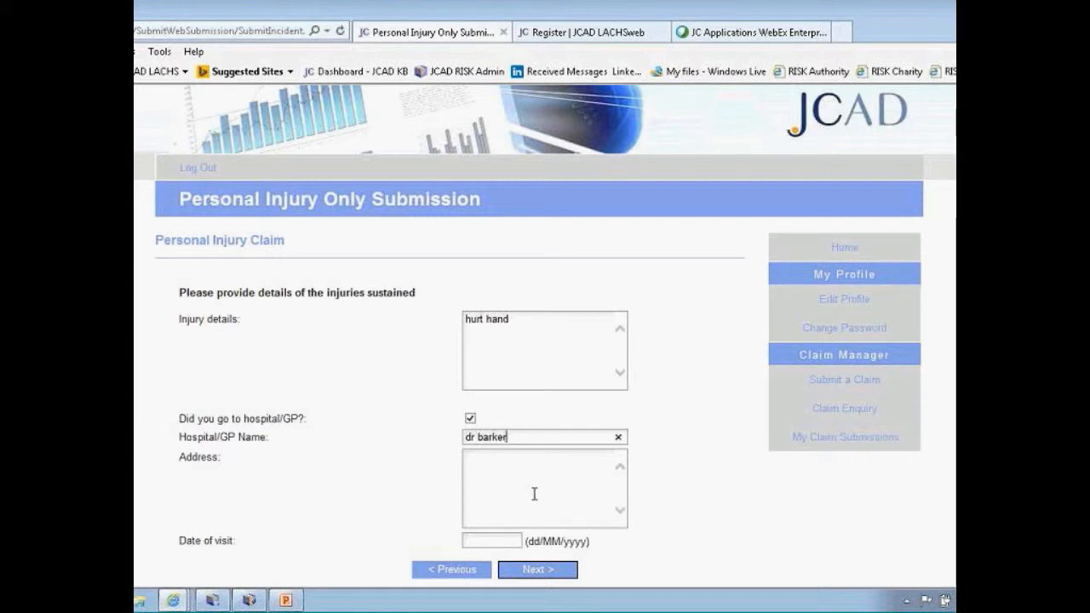
pyautogui.click(538, 569)
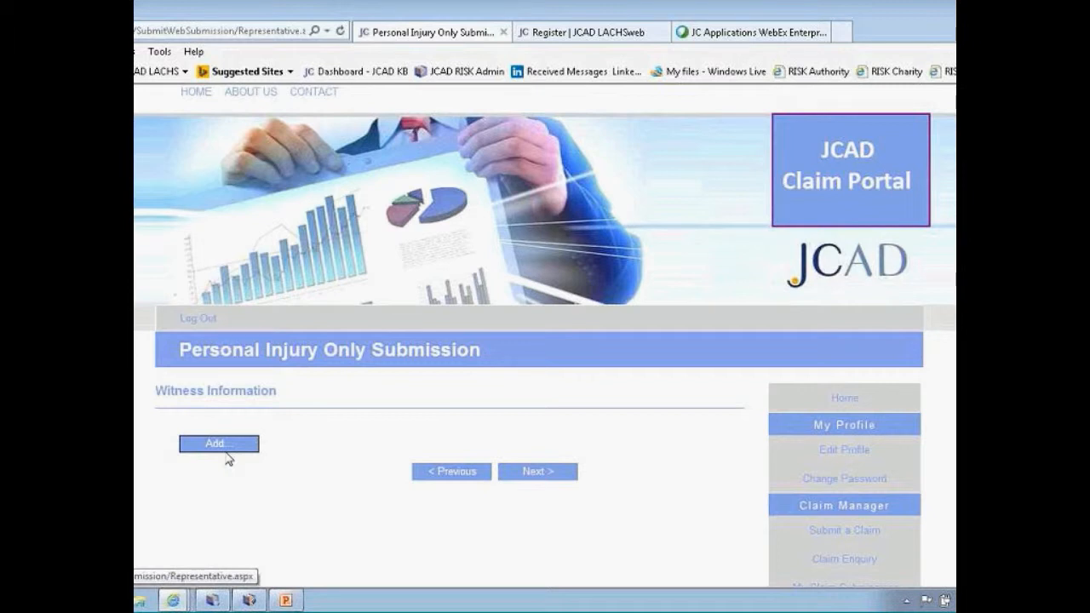
# Add a Witness-type representative with the witness's first and last name, then continue
pyautogui.click(227, 444)
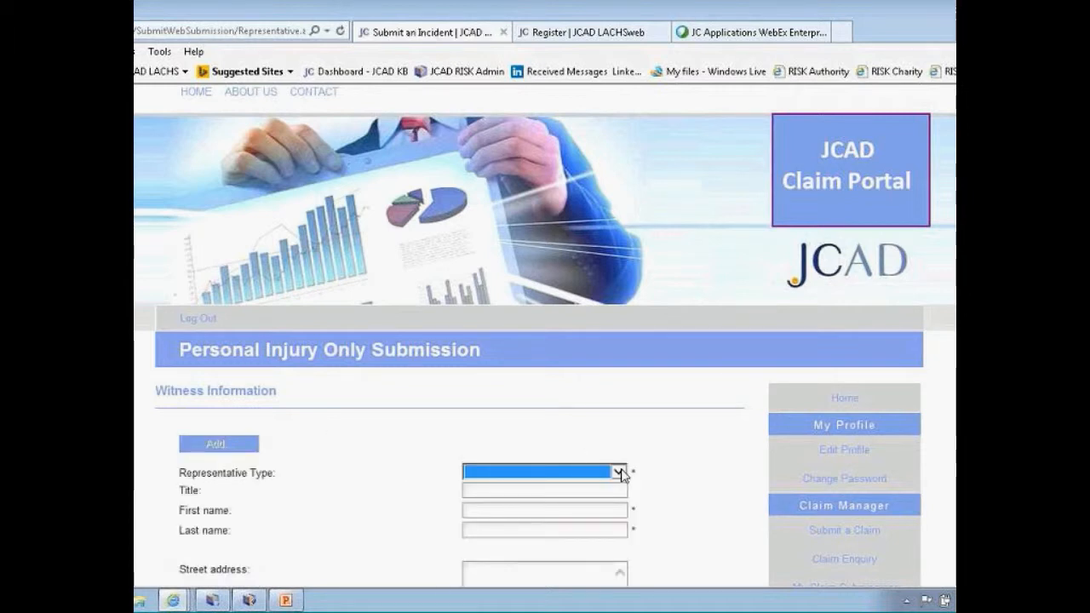
pyautogui.click(619, 471)
pyautogui.click(583, 487)
pyautogui.click(561, 508)
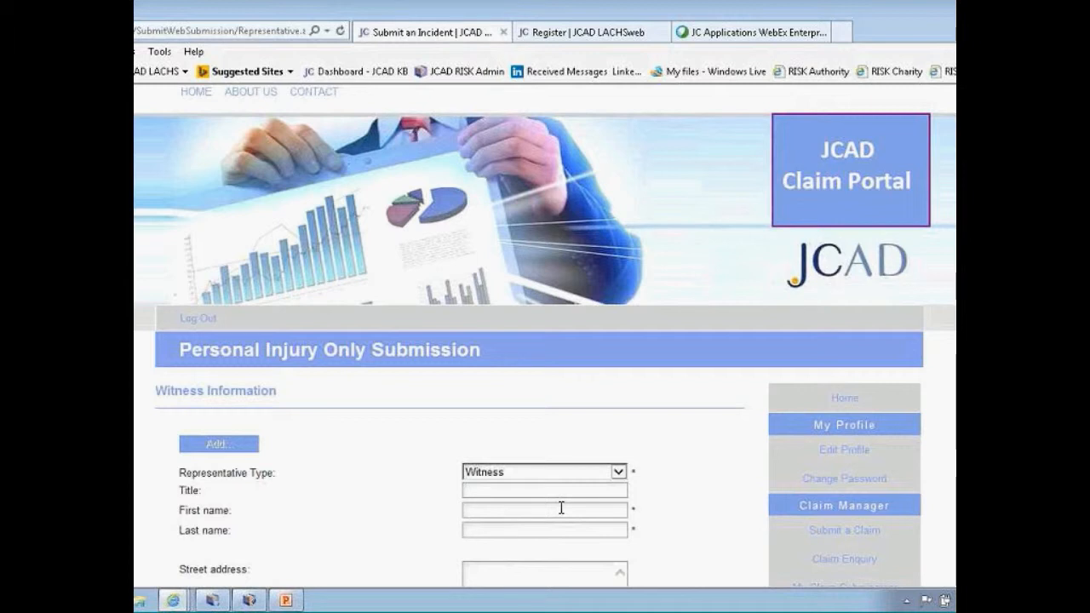
pyautogui.press('Tab')
pyautogui.scroll(-3, 557, 506)
pyautogui.click(718, 527)
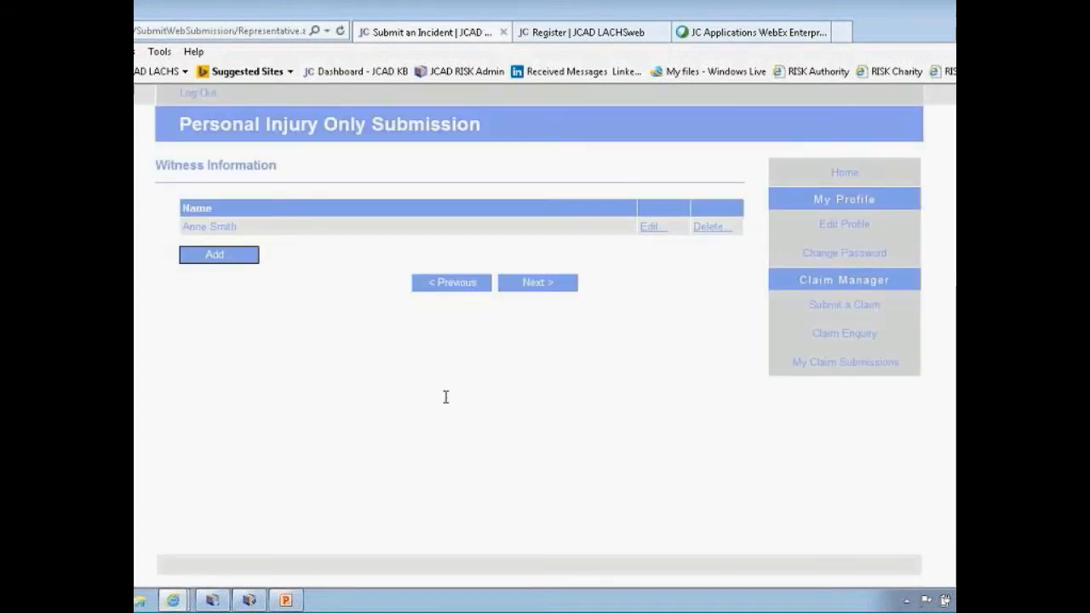
pyautogui.click(538, 283)
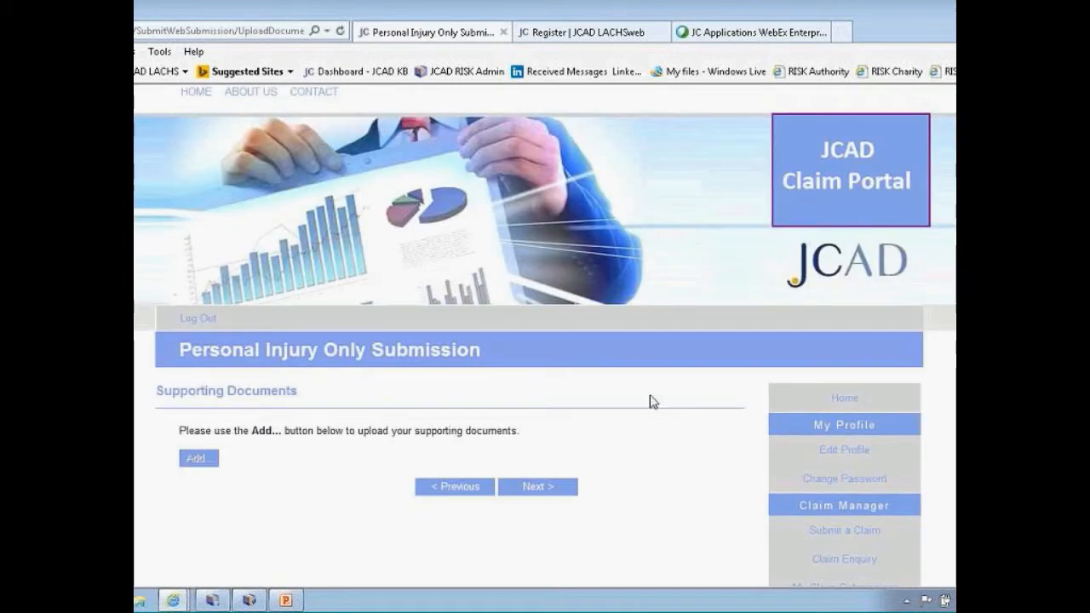
# Upload survey 2012.pdf from the Documents library as a supporting document and continue
pyautogui.click(200, 459)
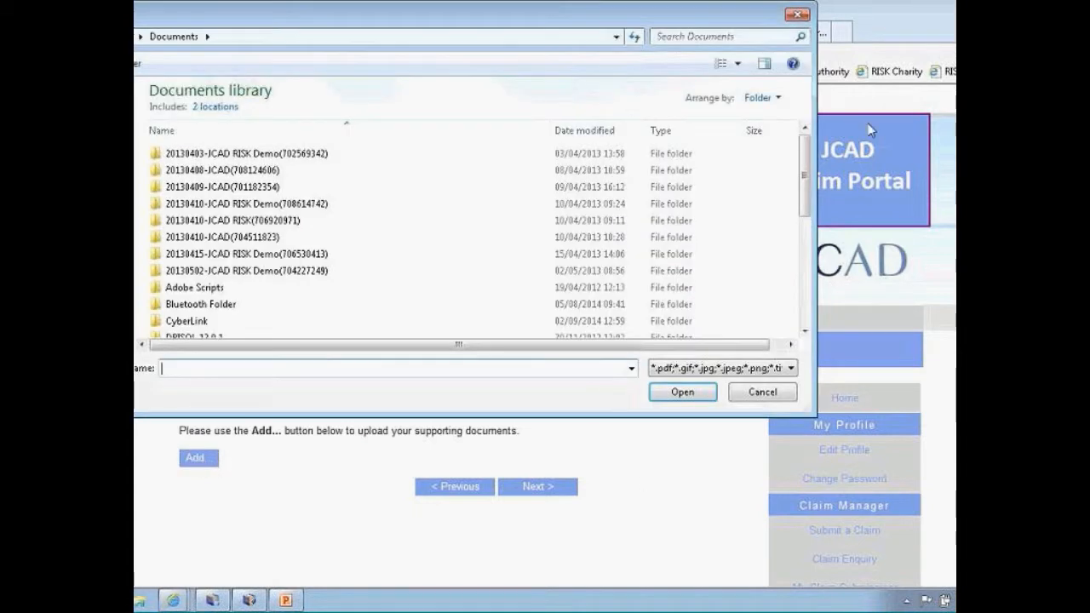
pyautogui.scroll(-5, 804, 213)
pyautogui.click(213, 331)
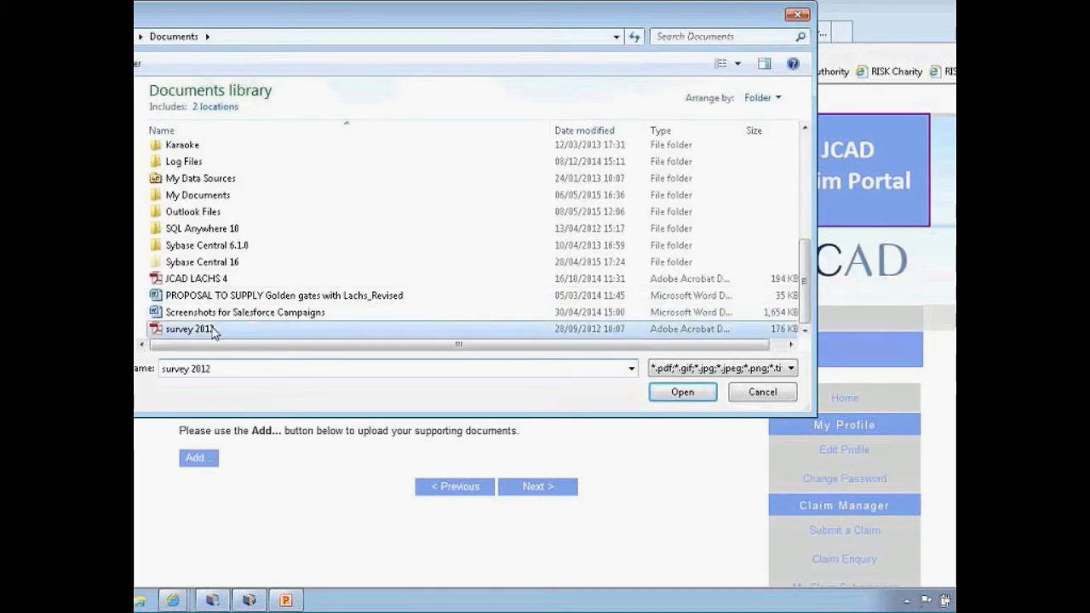
pyautogui.click(678, 390)
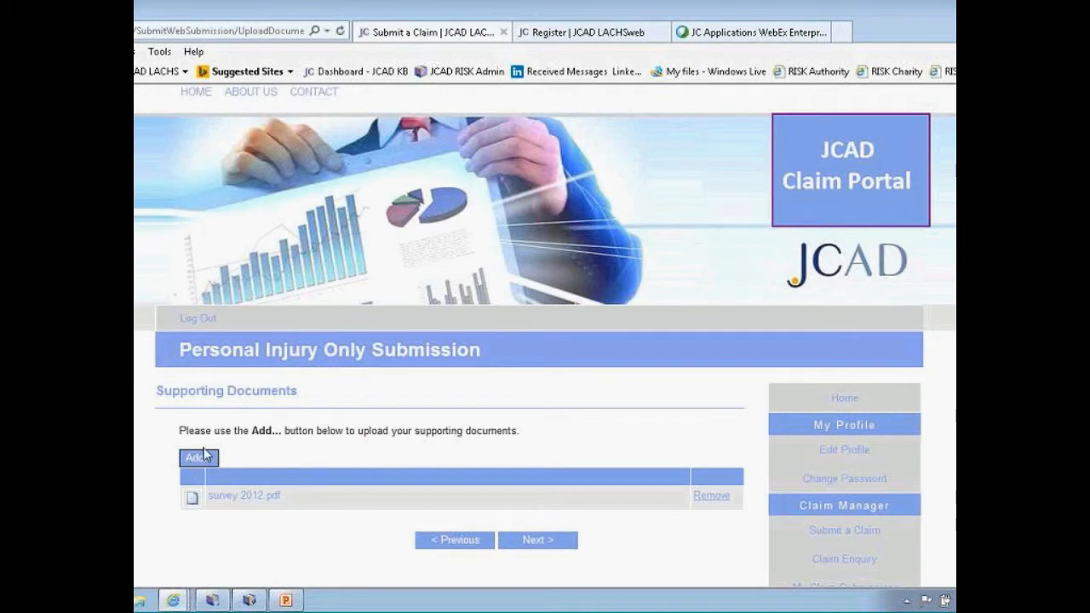
pyautogui.click(546, 539)
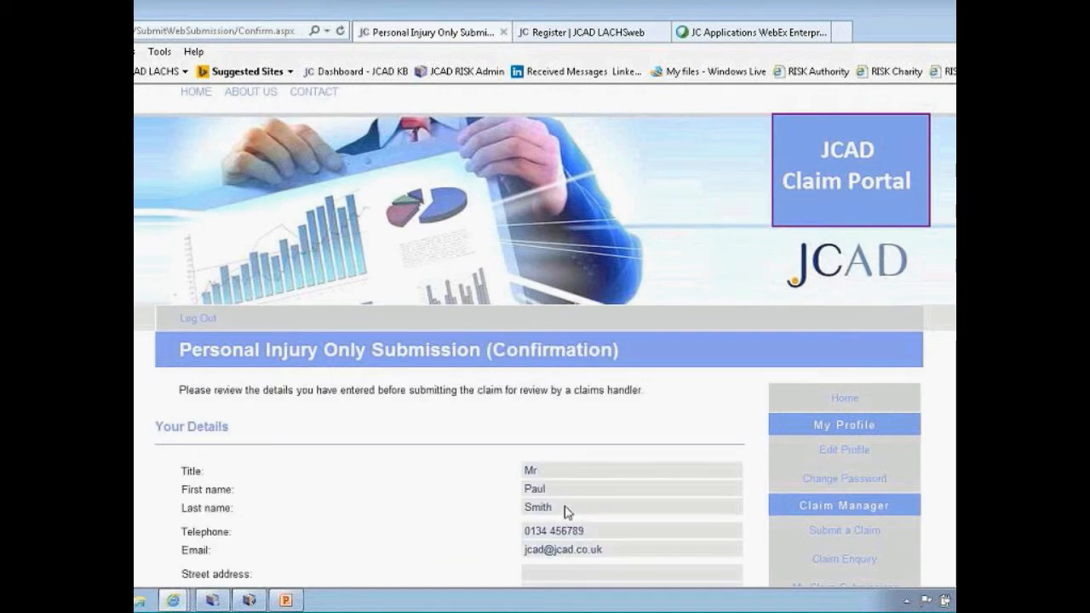
# Check every section on the Confirmation page, then submit the claim
pyautogui.scroll(-3, 567, 509)
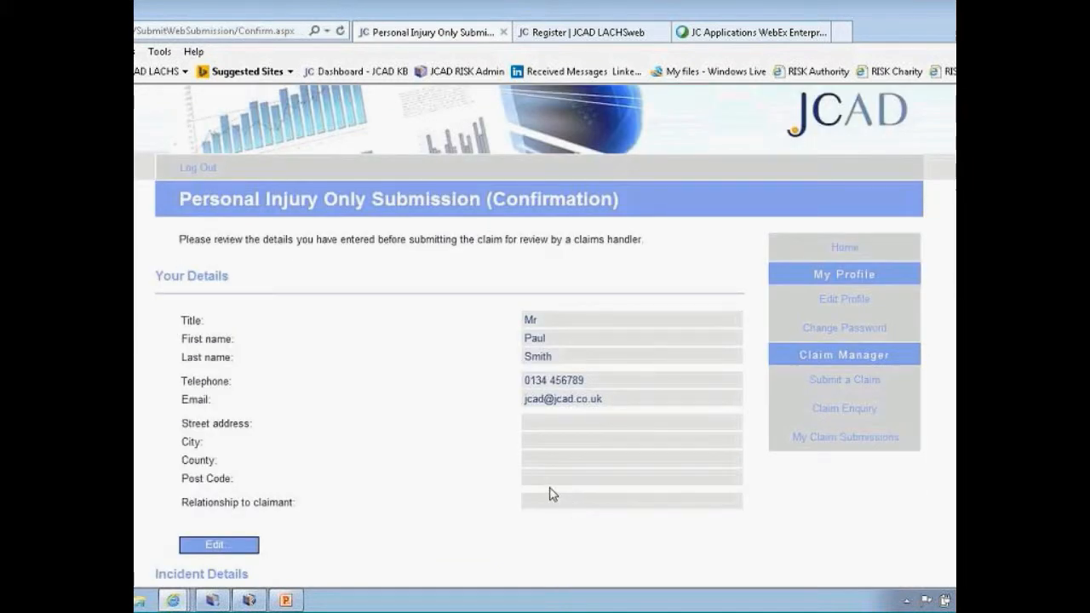
pyautogui.scroll(-2, 550, 490)
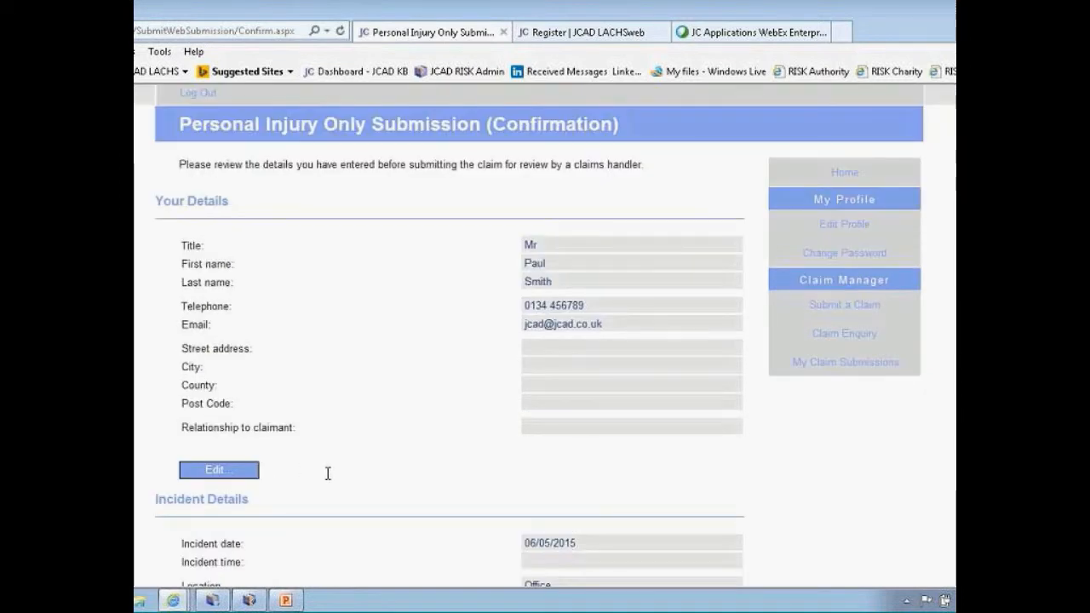
pyautogui.scroll(-10, 371, 471)
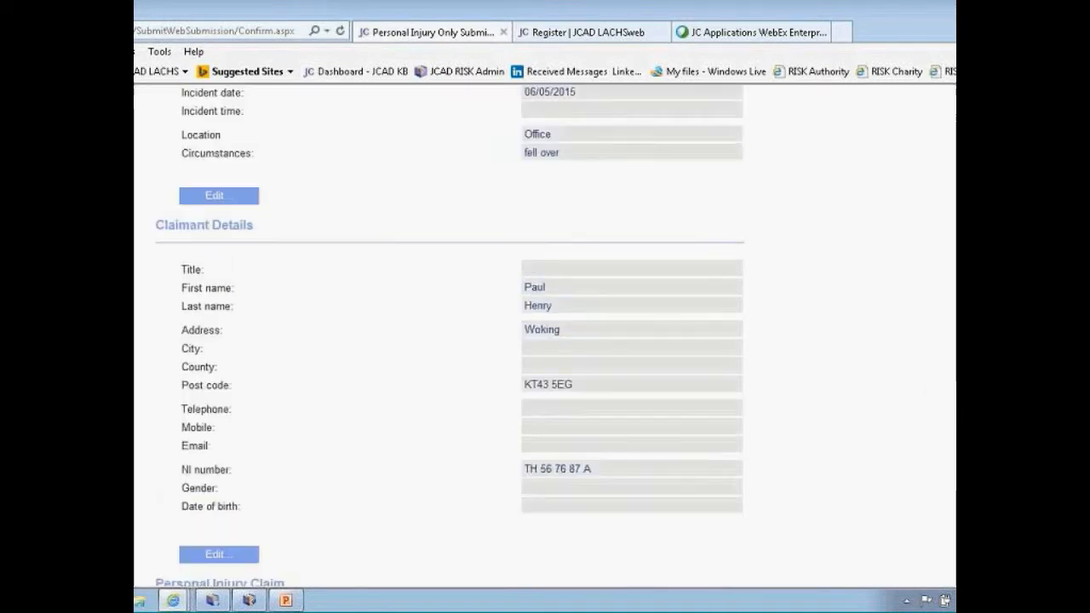
pyautogui.scroll(-6, 371, 471)
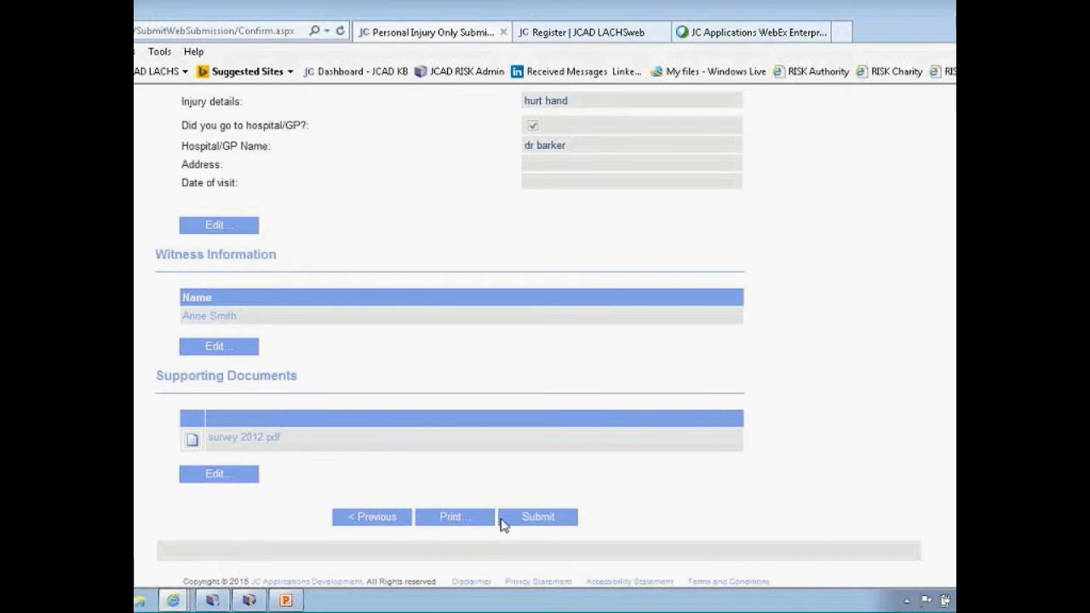
pyautogui.click(538, 518)
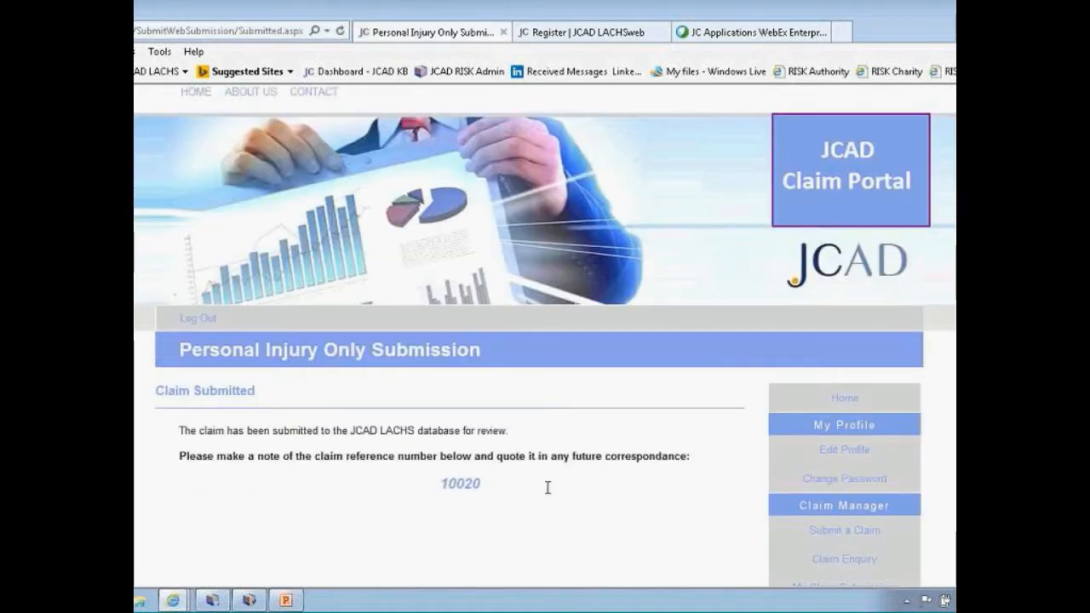
# Select the new claim's reference number on the Claim Submitted page
pyautogui.moveTo(483, 483); pyautogui.dragTo(442, 483)
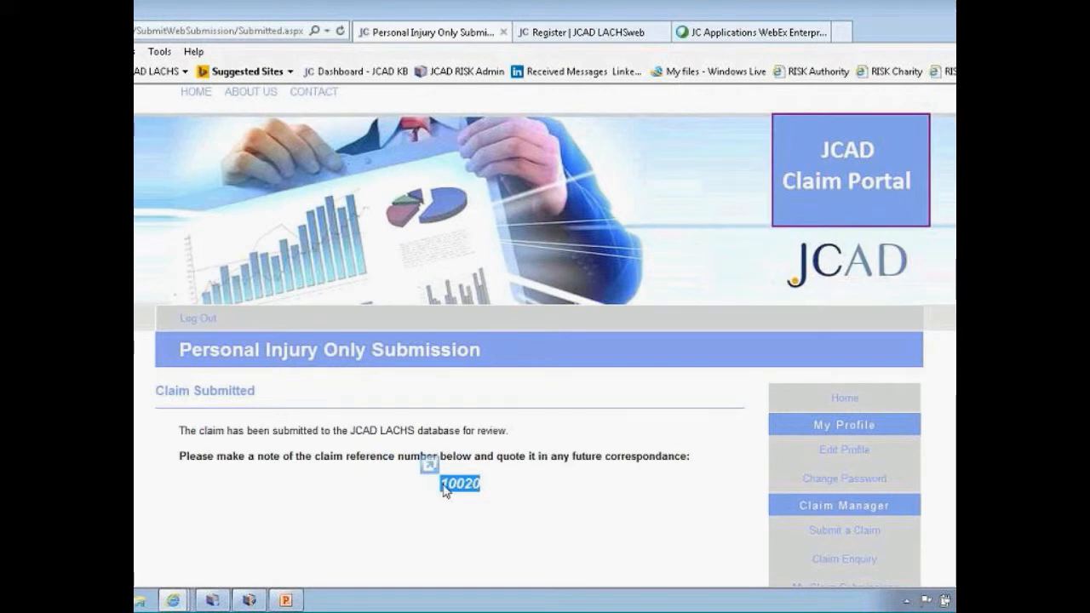
pyautogui.scroll(-3, 583, 493)
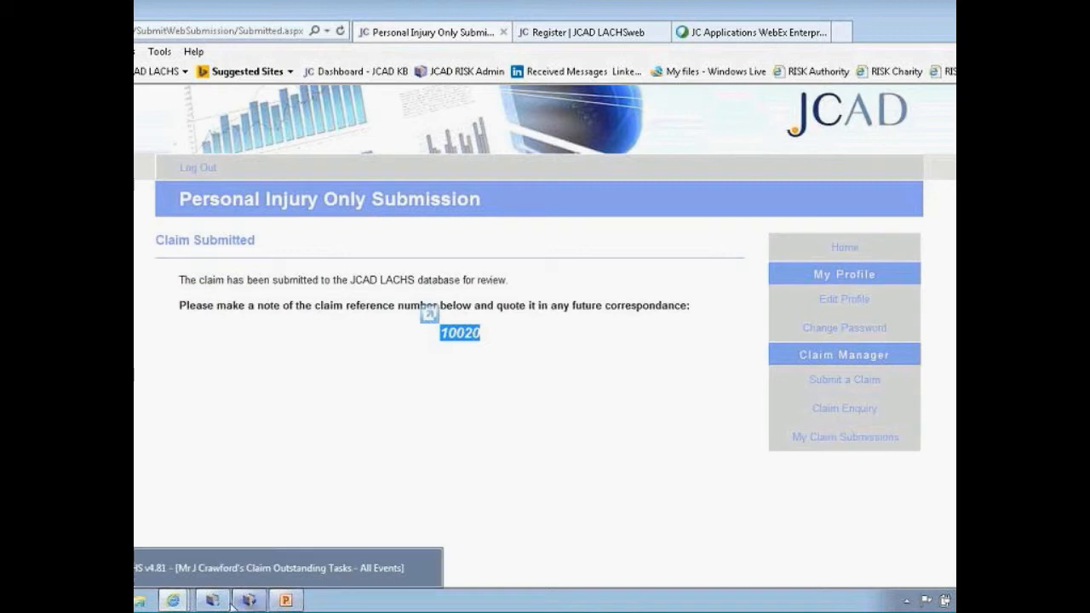
# Open the new 2015 > May web submission and review its injury, witness and survey 2012.pdf details
pyautogui.click(214, 603)
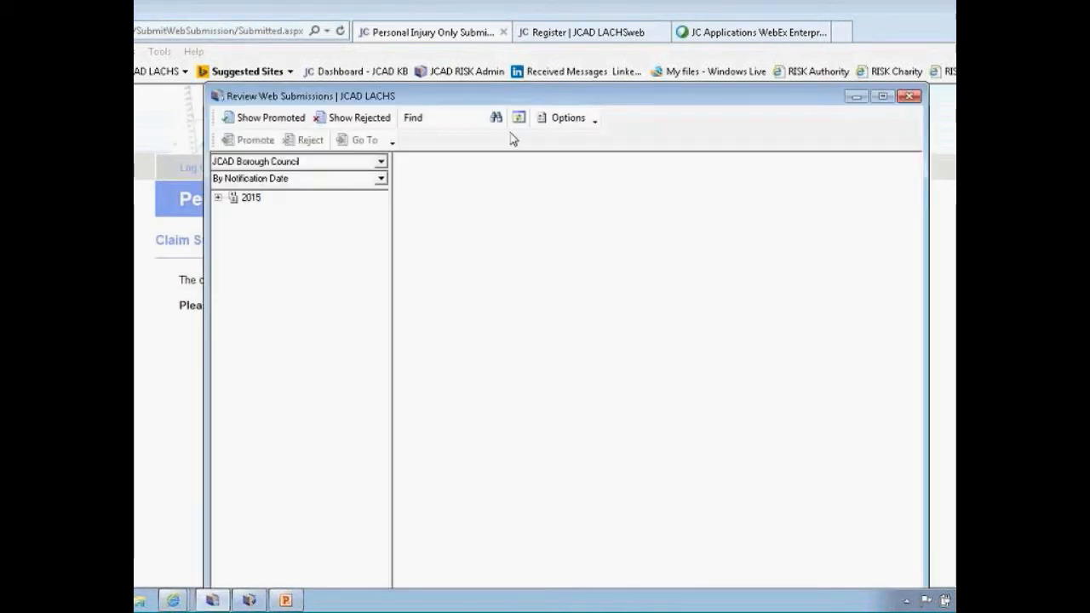
pyautogui.moveTo(522, 96); pyautogui.dragTo(502, 46)
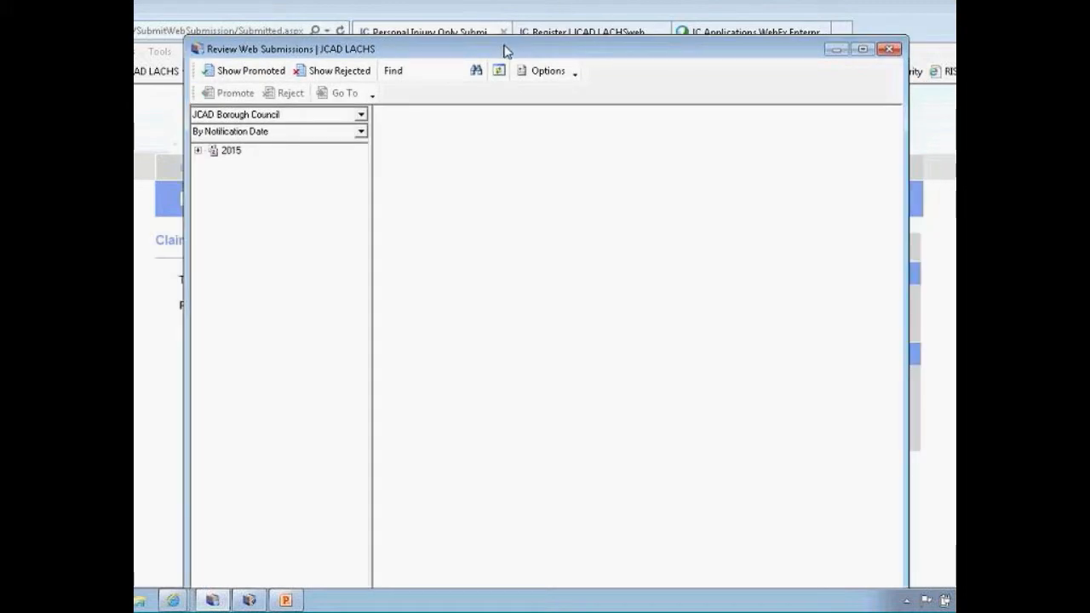
pyautogui.click(198, 151)
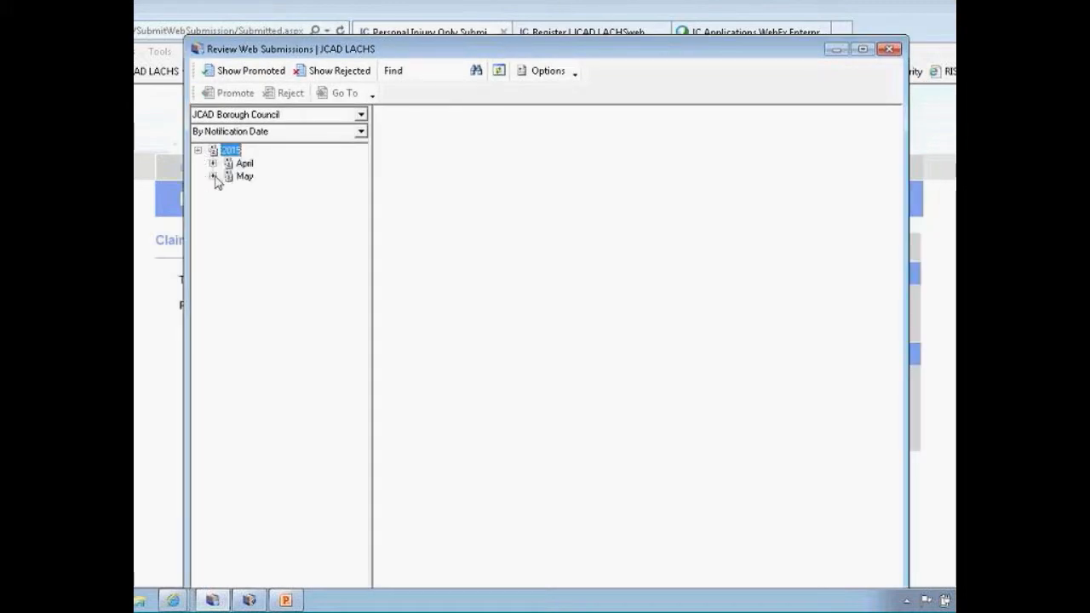
pyautogui.click(213, 175)
pyautogui.click(264, 190)
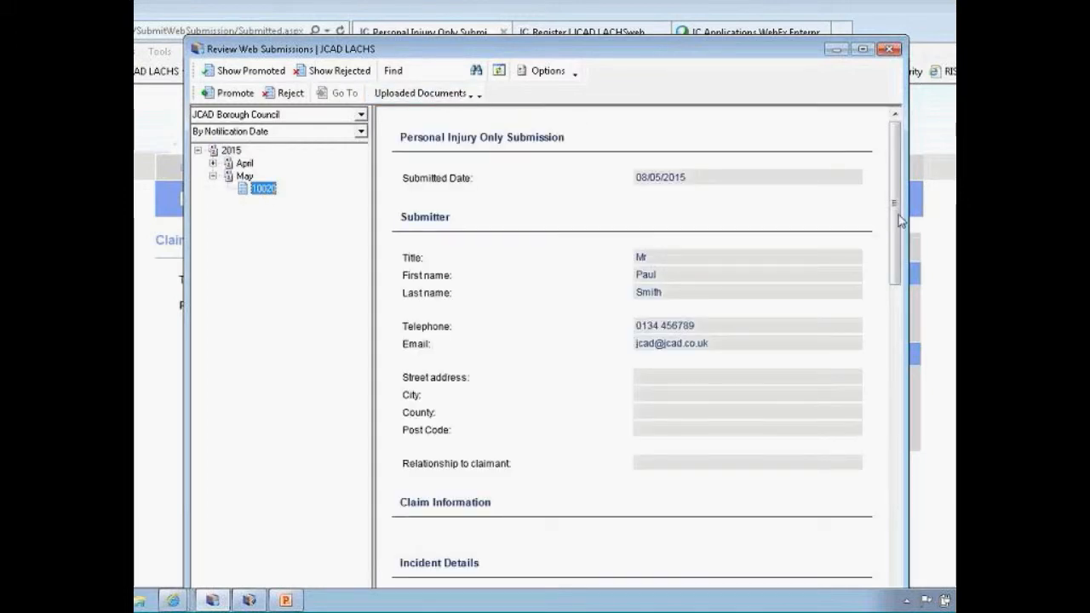
pyautogui.moveTo(897, 217); pyautogui.dragTo(895, 534)
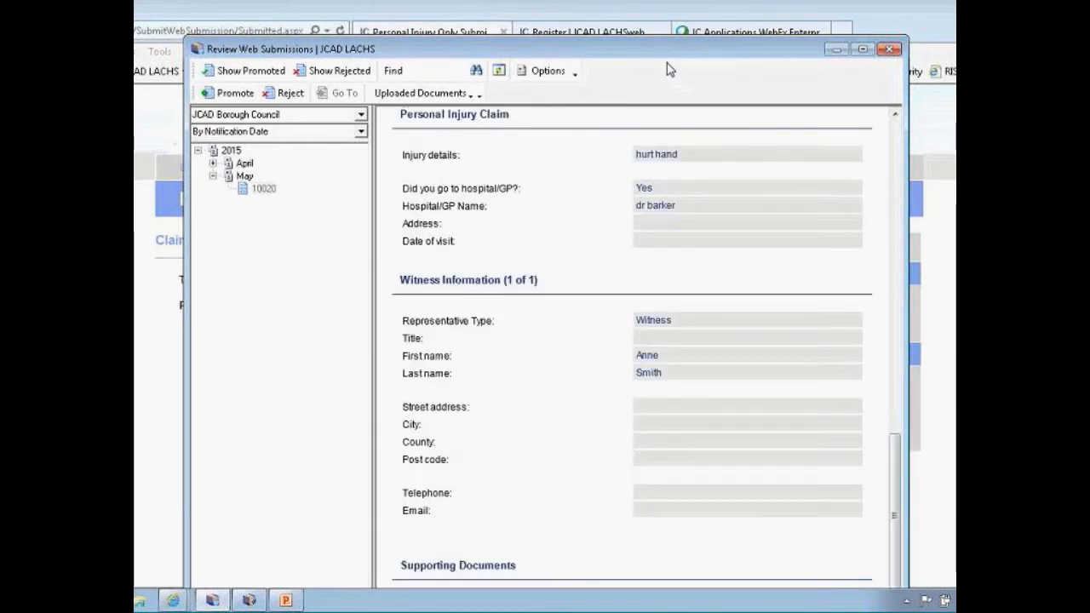
pyautogui.moveTo(671, 53); pyautogui.dragTo(678, 16)
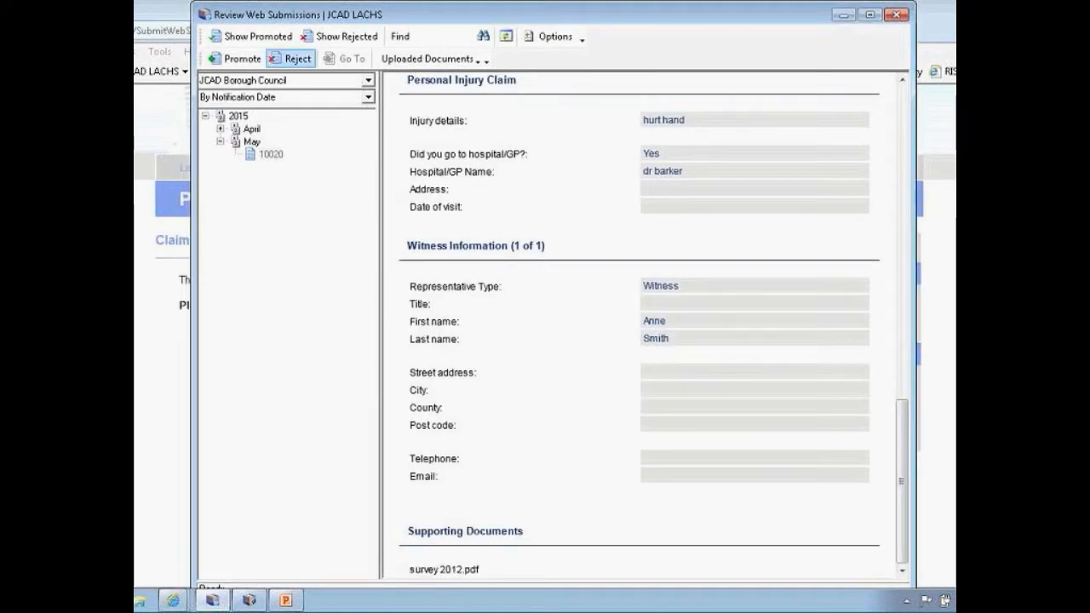
# Cancel the Reject WebSubmission dialog and bring up the Promote Web Submission form instead
pyautogui.click(292, 59)
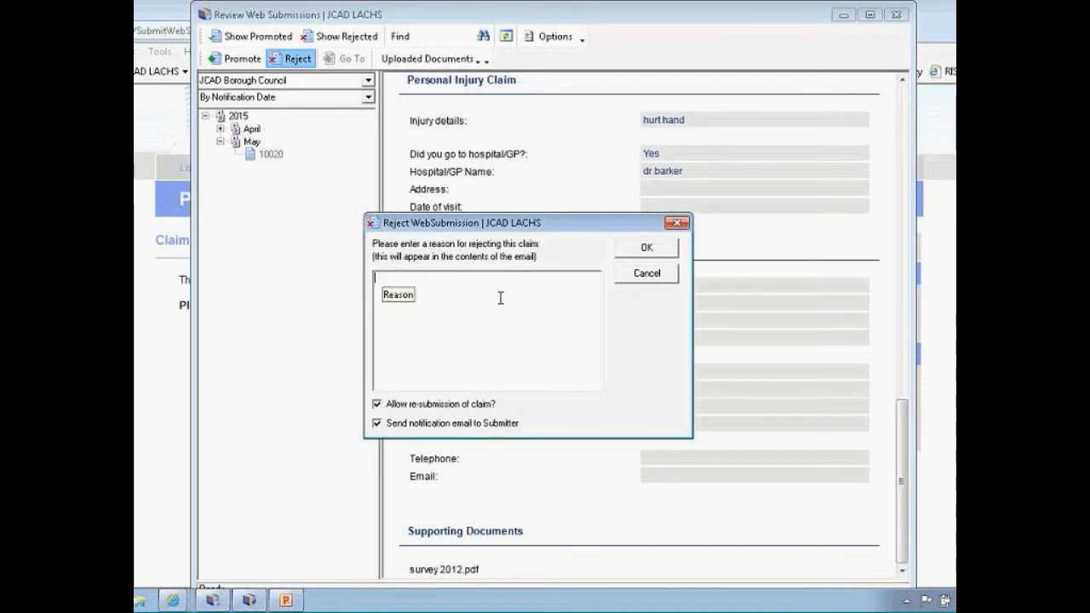
pyautogui.click(645, 274)
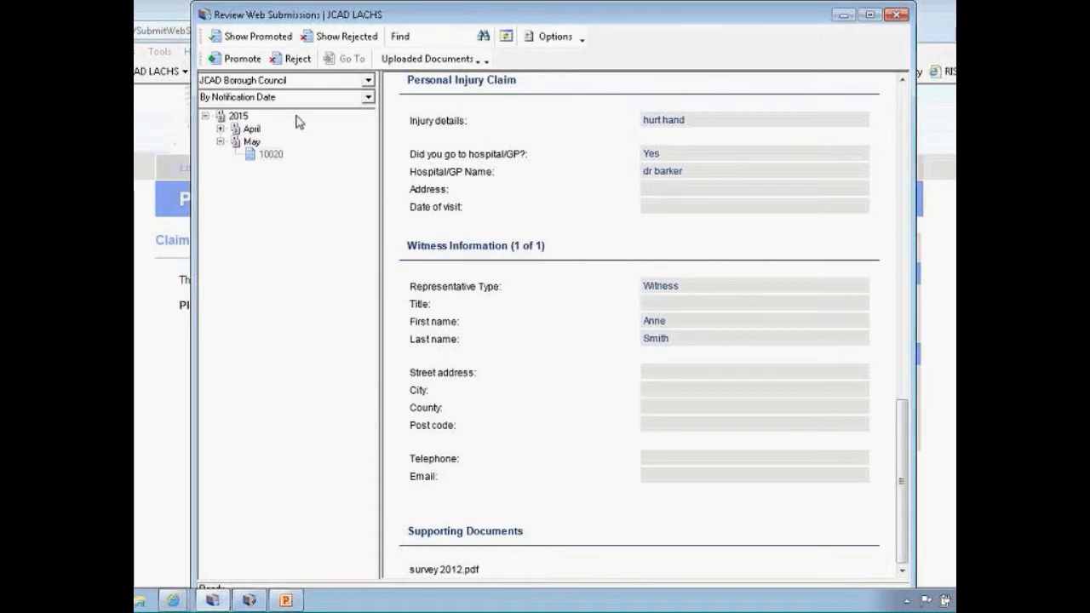
pyautogui.click(242, 60)
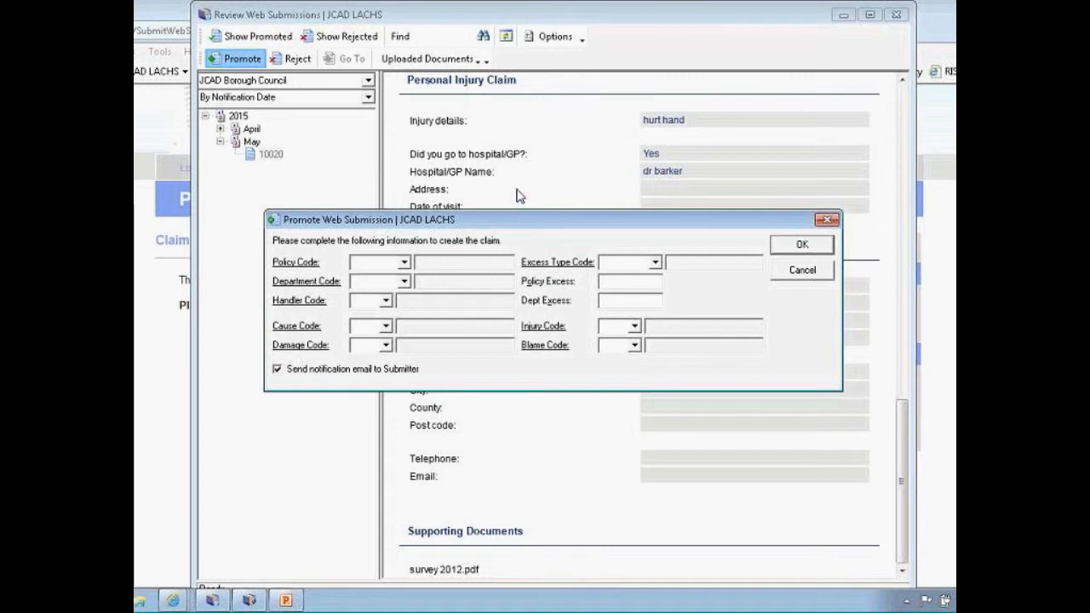
# Set the promotion's policy code to 14PL Public Liability
pyautogui.moveTo(517, 222); pyautogui.dragTo(517, 189)
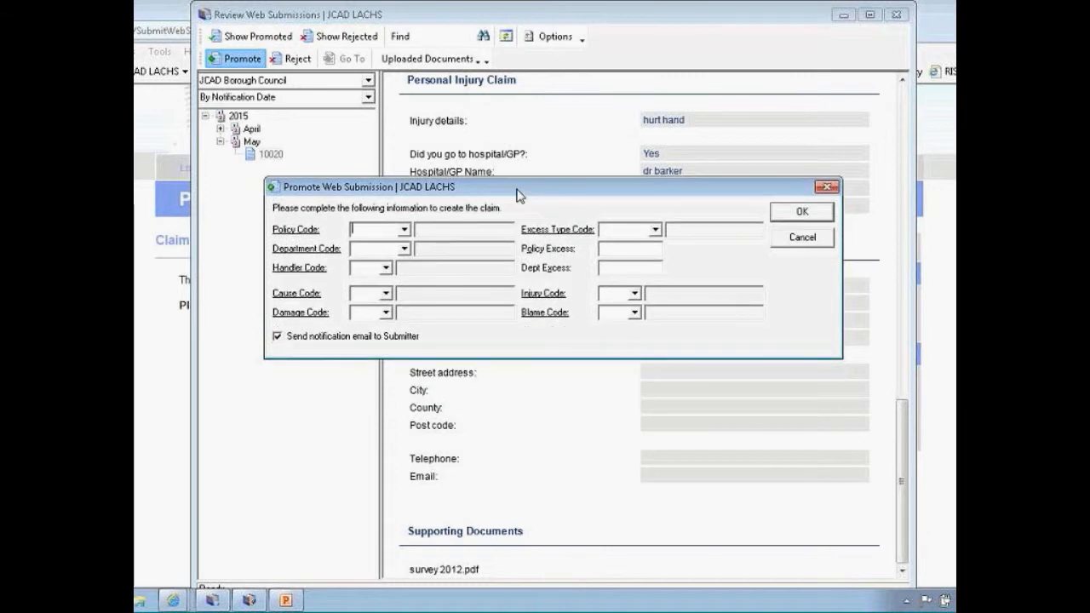
pyautogui.click(385, 230)
pyautogui.write('14')
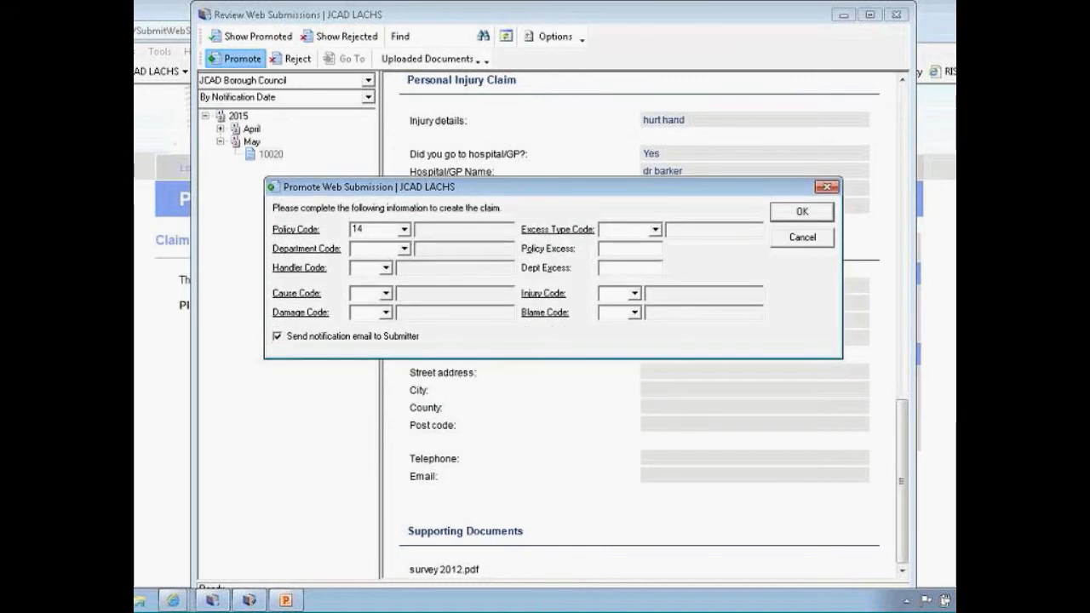
pyautogui.click(404, 230)
pyautogui.click(522, 335)
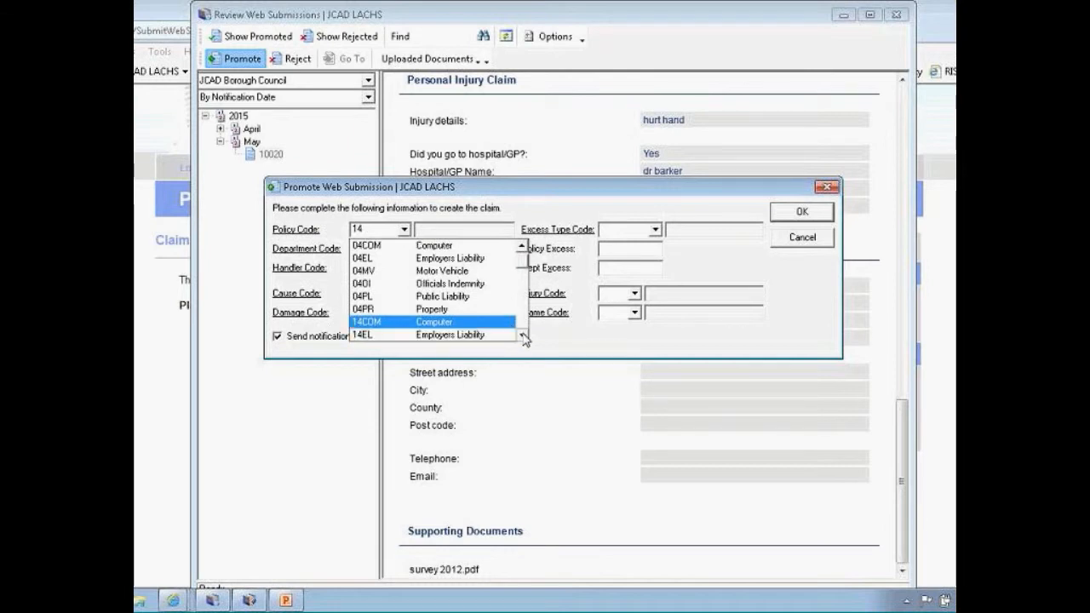
pyautogui.click(523, 335)
pyautogui.click(523, 334)
pyautogui.click(523, 335)
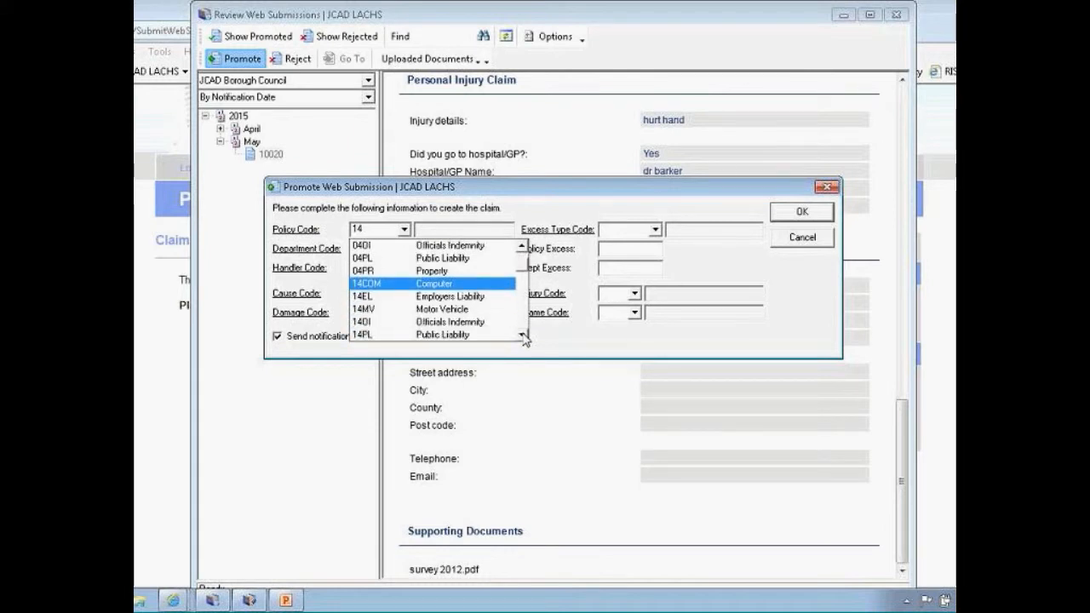
pyautogui.click(473, 336)
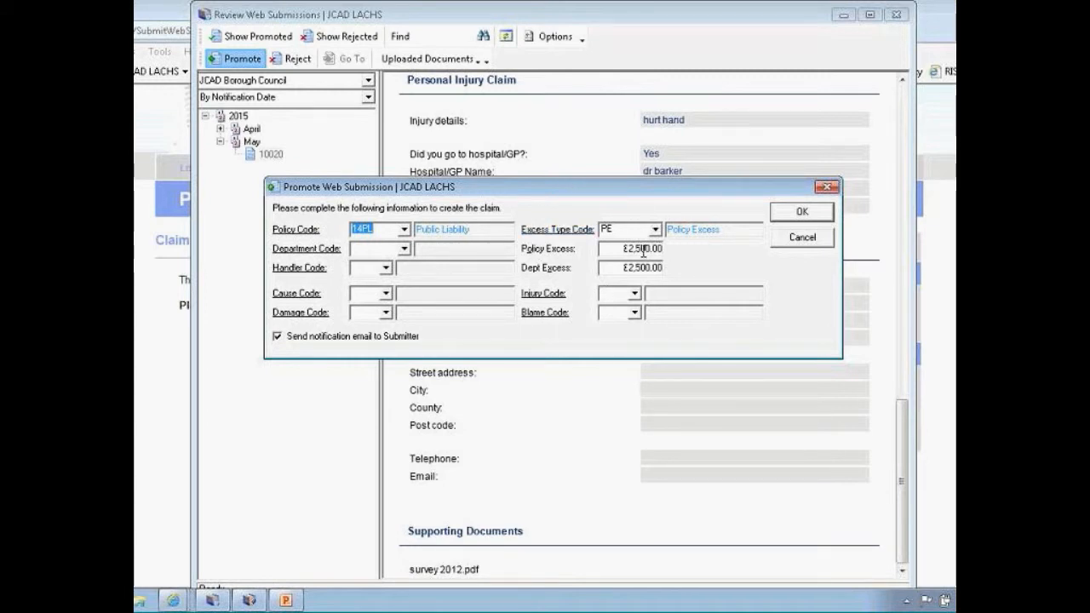
# Choose department CL02 (Stourport Sports Centre) and handler 01, then confirm the promotion
pyautogui.click(308, 249)
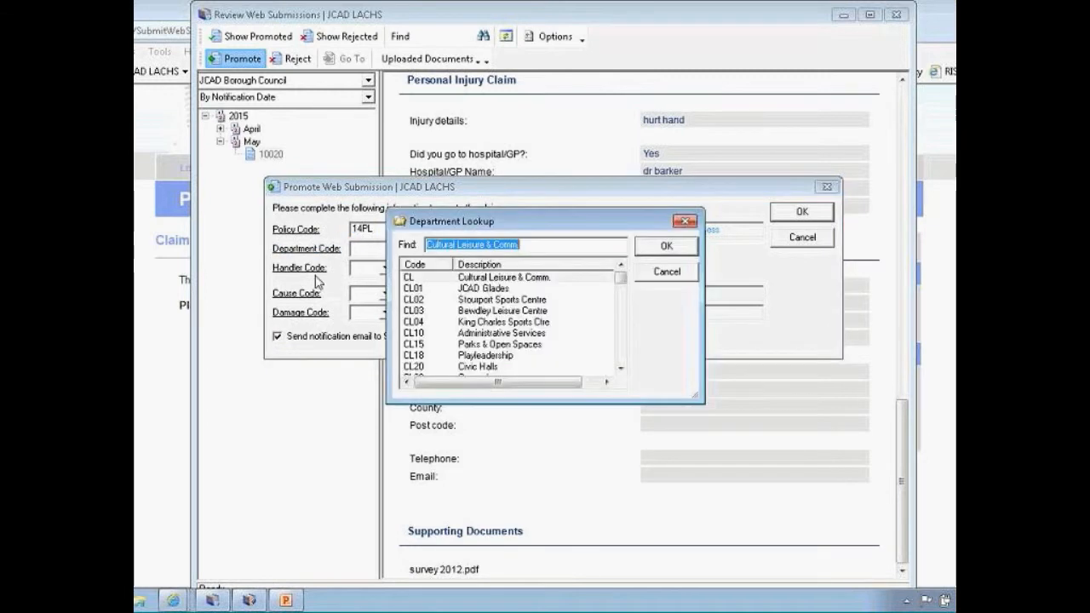
pyautogui.click(492, 301)
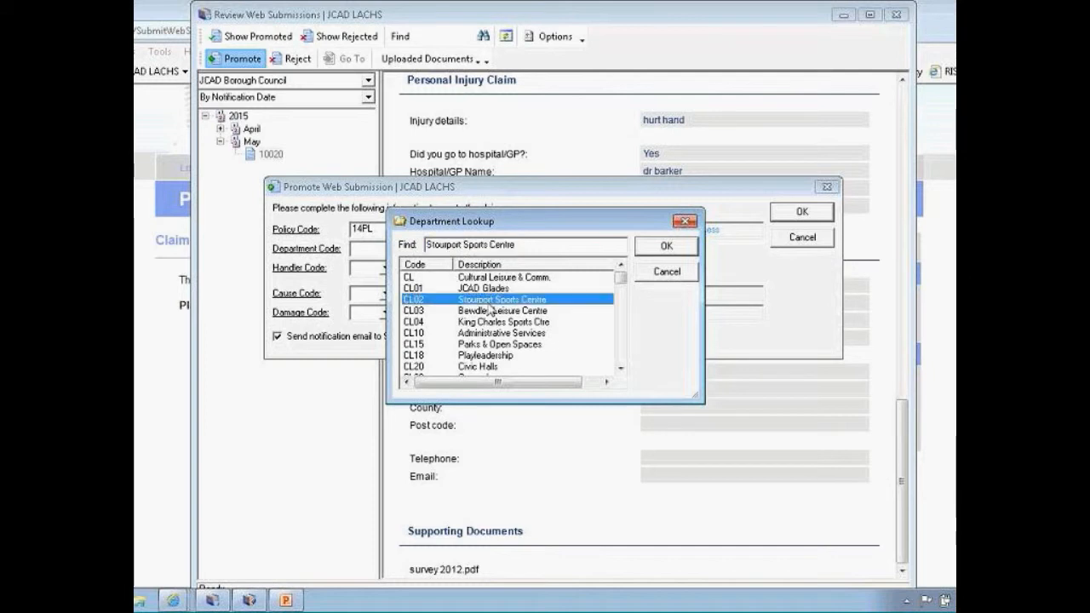
pyautogui.press('Return')
pyautogui.click(385, 268)
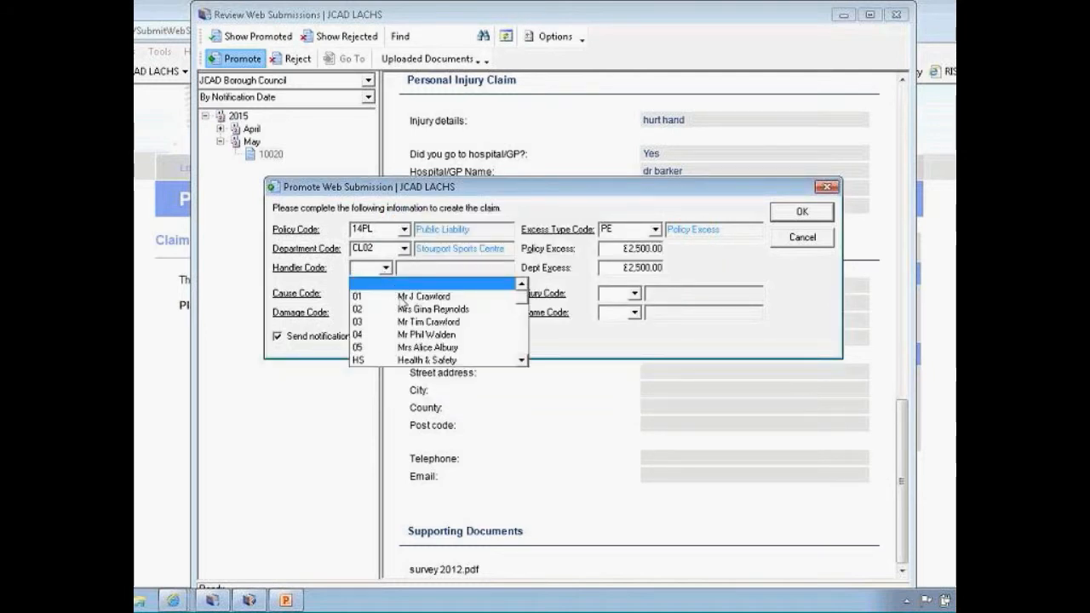
pyautogui.click(401, 296)
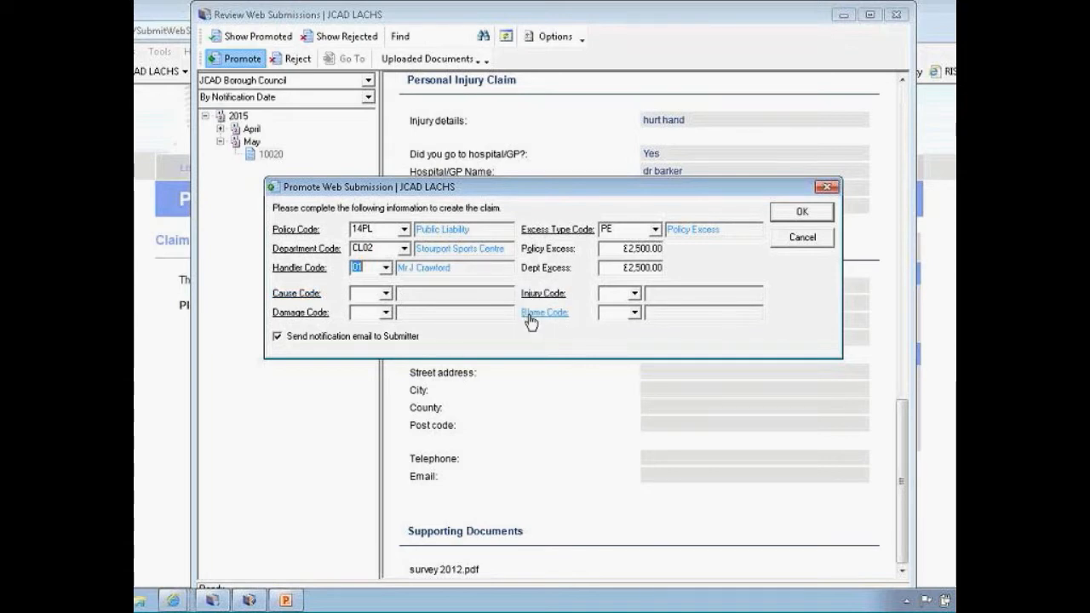
pyautogui.click(788, 215)
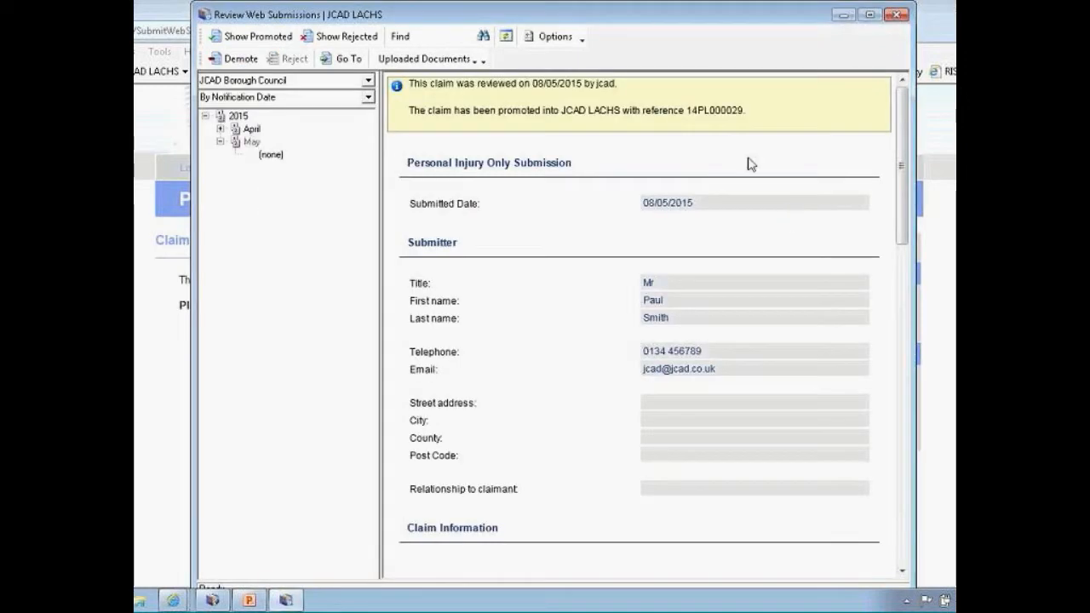
pyautogui.moveTo(686, 110); pyautogui.dragTo(744, 110)
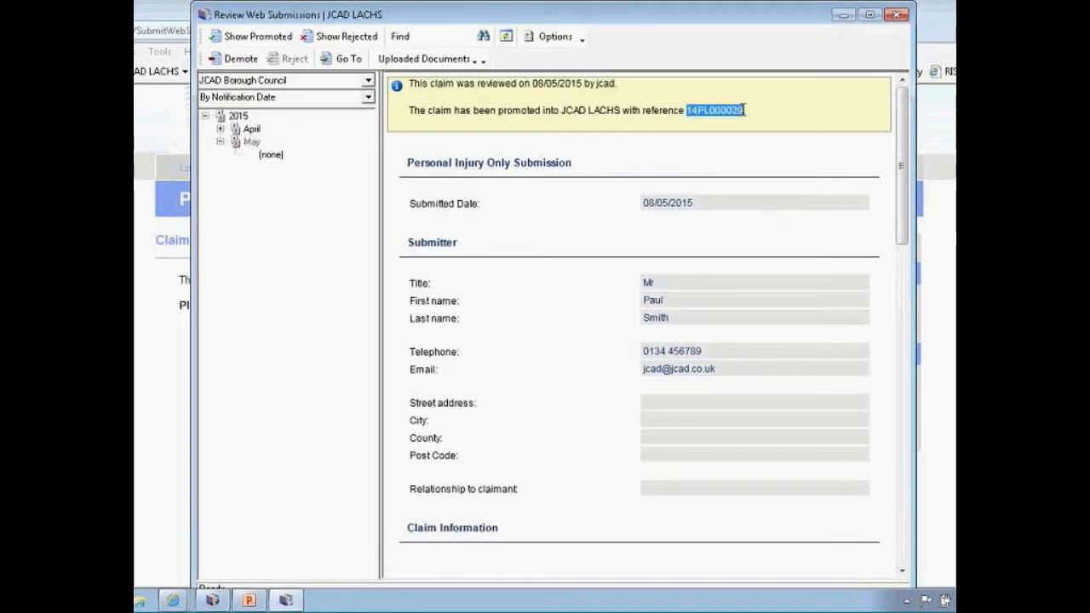
pyautogui.click(344, 59)
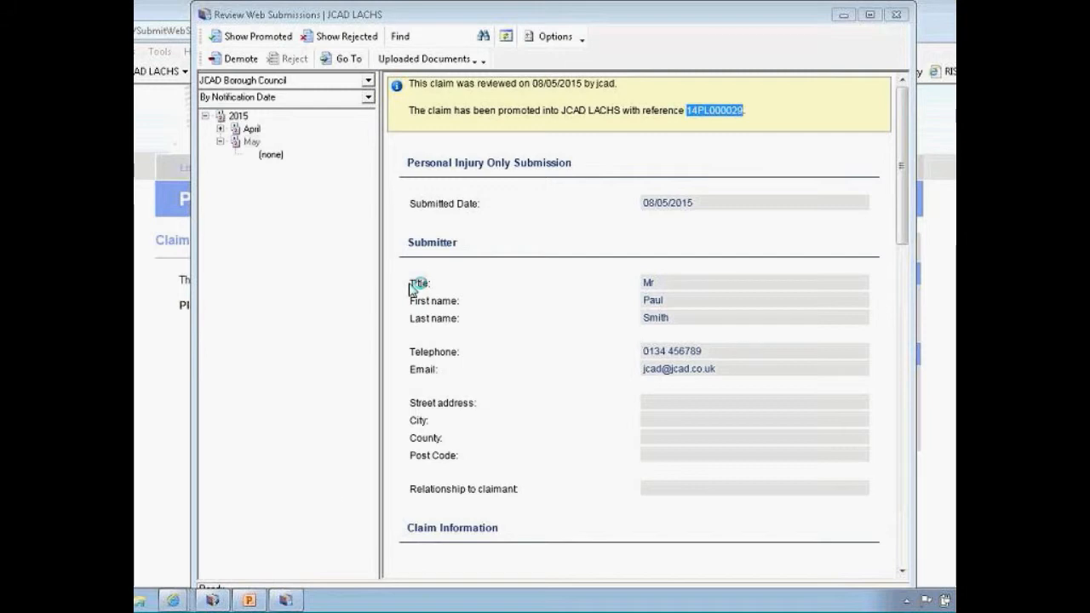
pyautogui.click(213, 600)
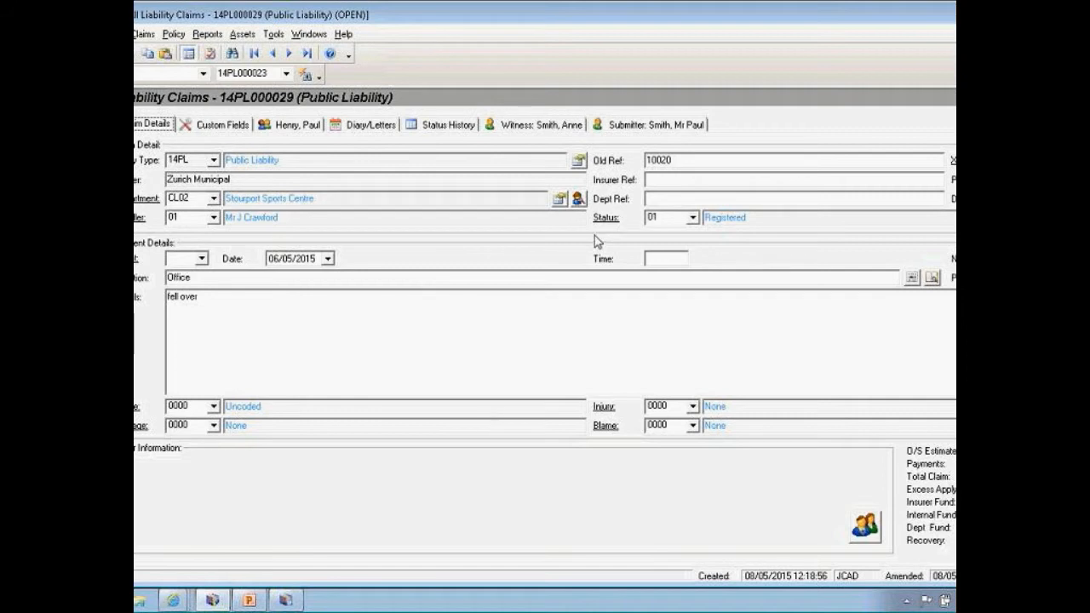
pyautogui.click(237, 128)
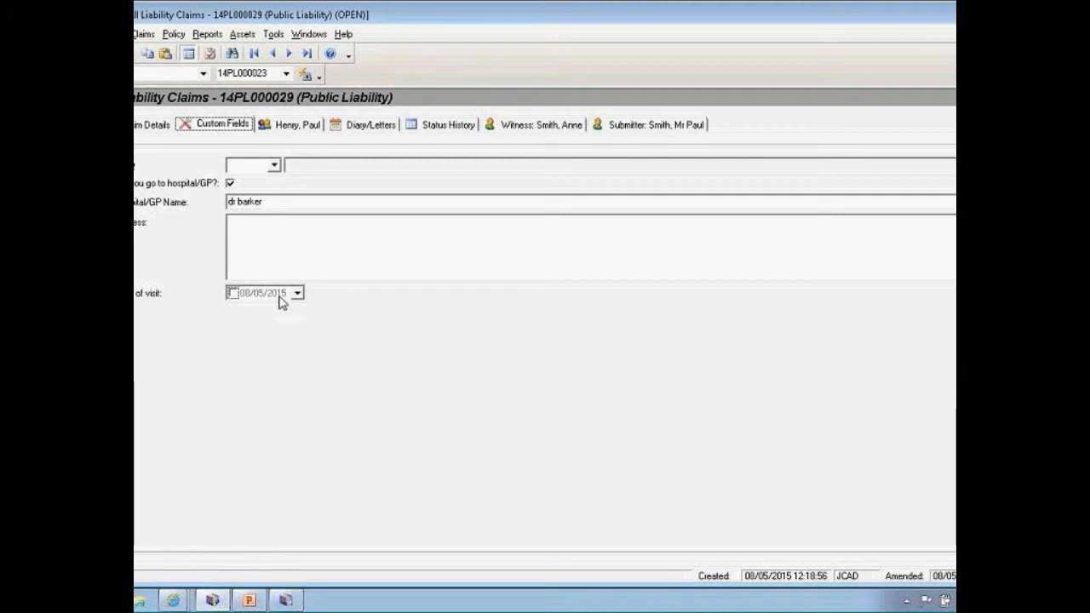
pyautogui.click(295, 126)
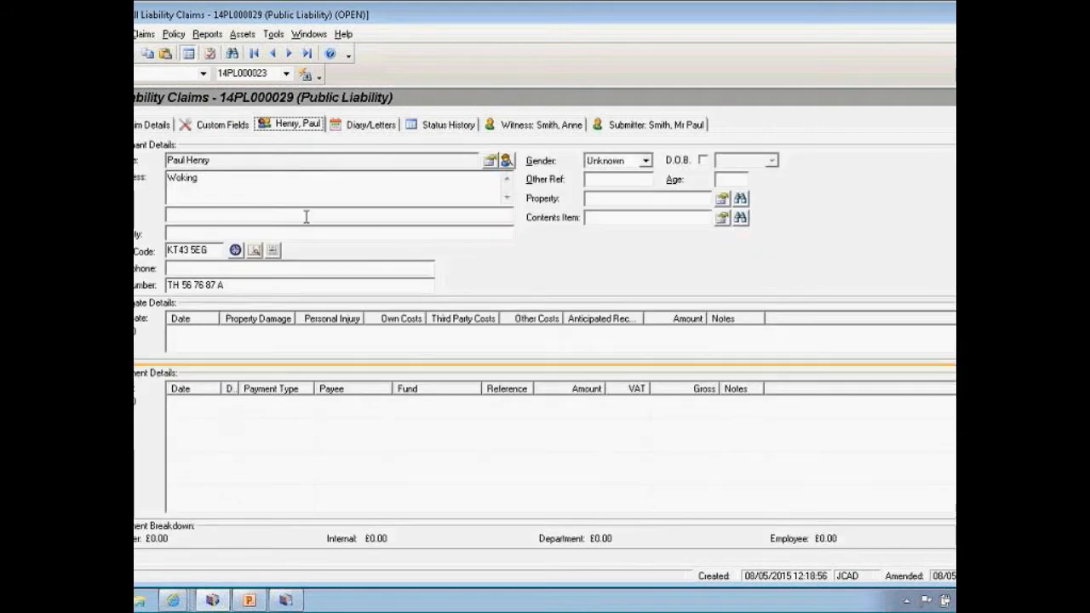
pyautogui.click(624, 128)
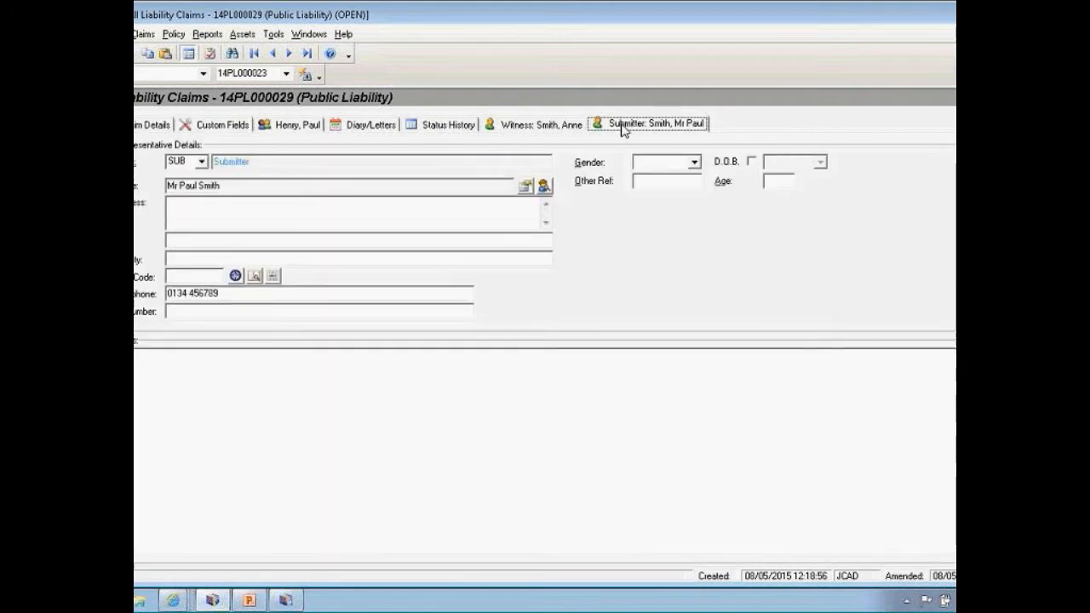
pyautogui.click(546, 126)
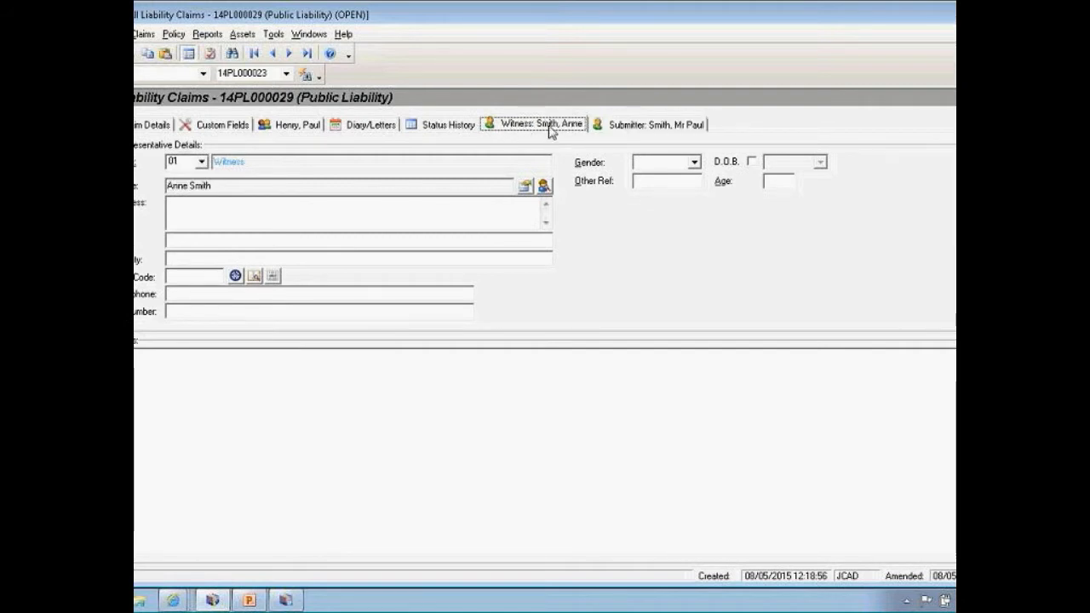
pyautogui.click(455, 126)
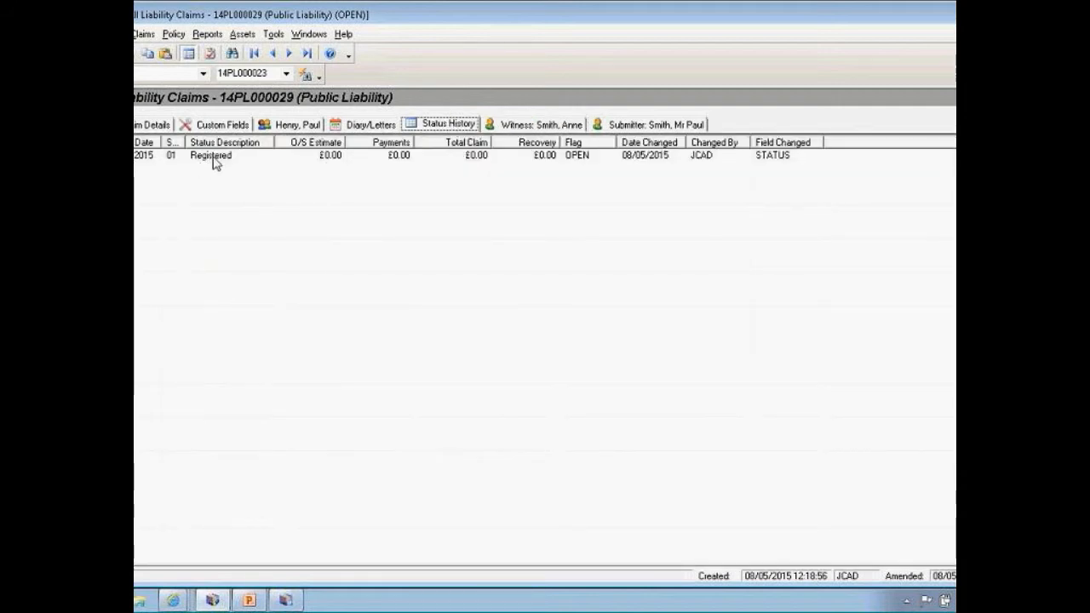
pyautogui.click(366, 125)
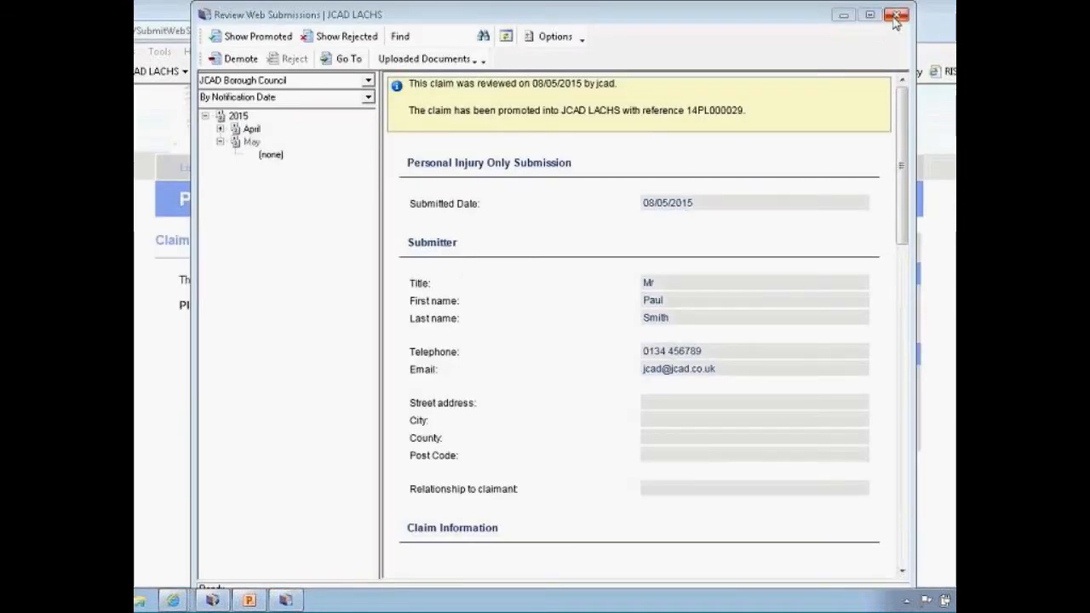
# Close Review Web Submissions and filter My Claim Submissions to Accepted status
pyautogui.click(896, 16)
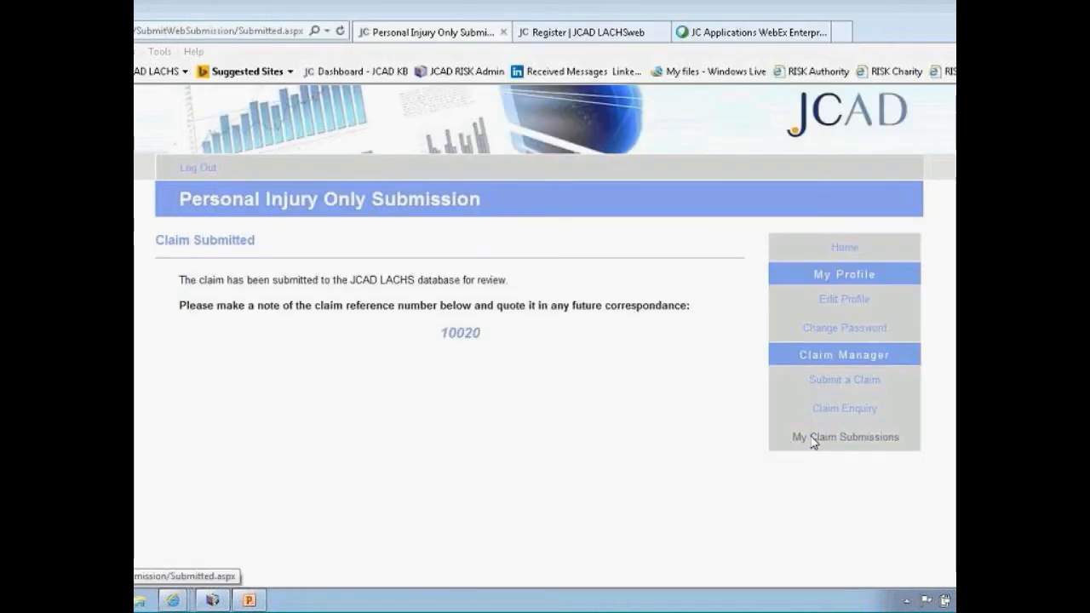
pyautogui.click(845, 440)
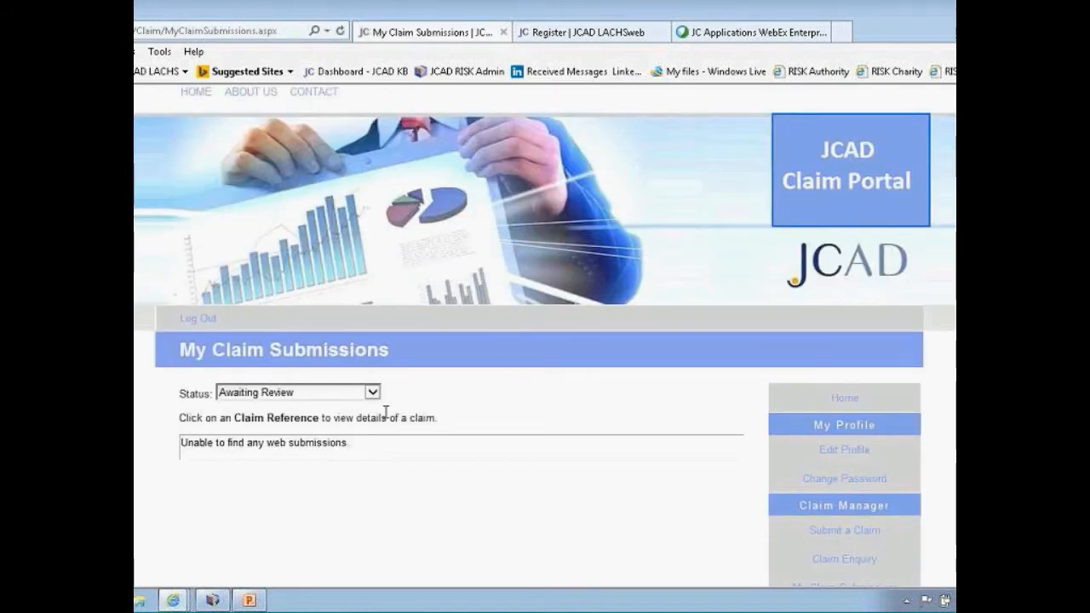
pyautogui.scroll(-2, 385, 413)
pyautogui.click(372, 317)
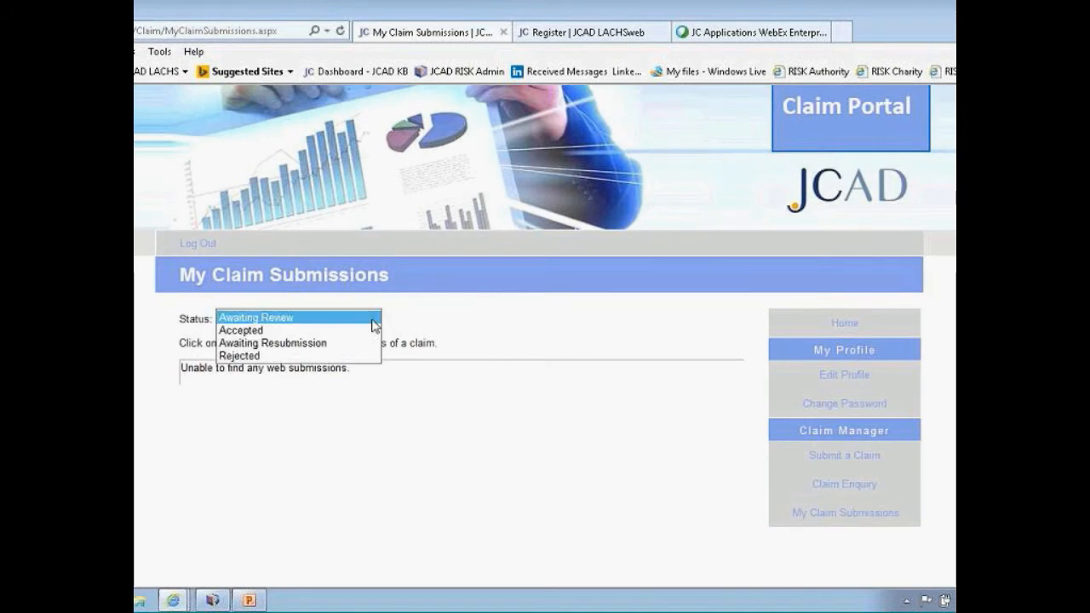
pyautogui.click(317, 329)
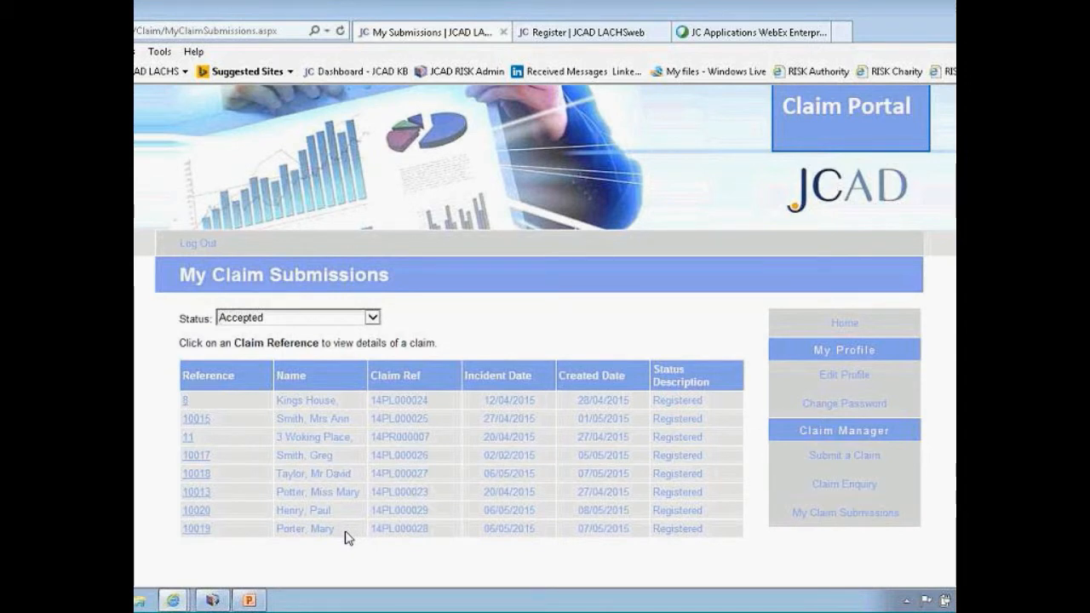
pyautogui.click(196, 494)
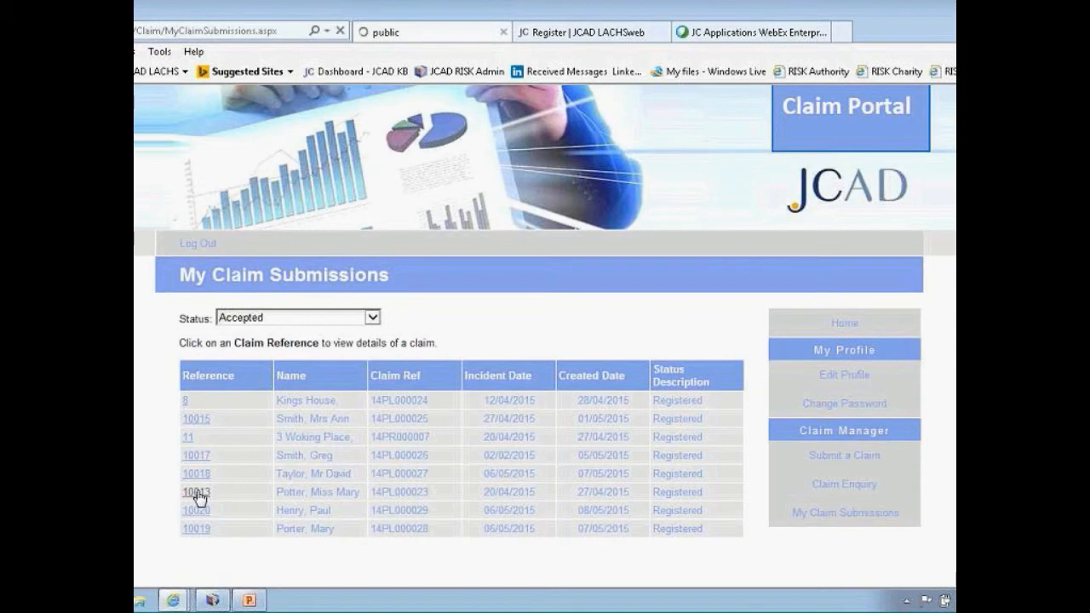
pyautogui.scroll(-1, 349, 498)
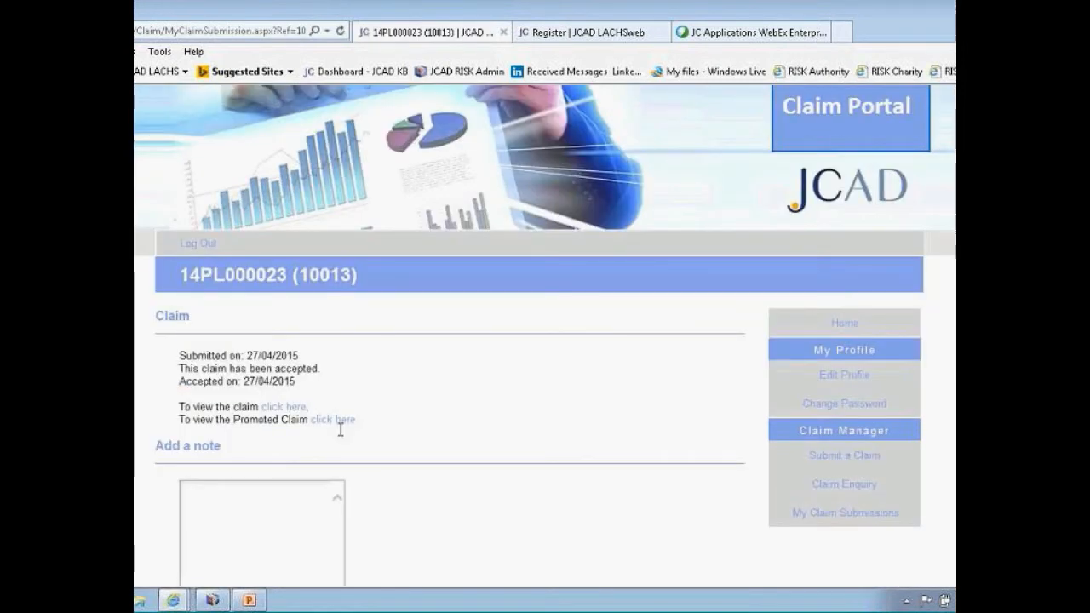
pyautogui.click(332, 421)
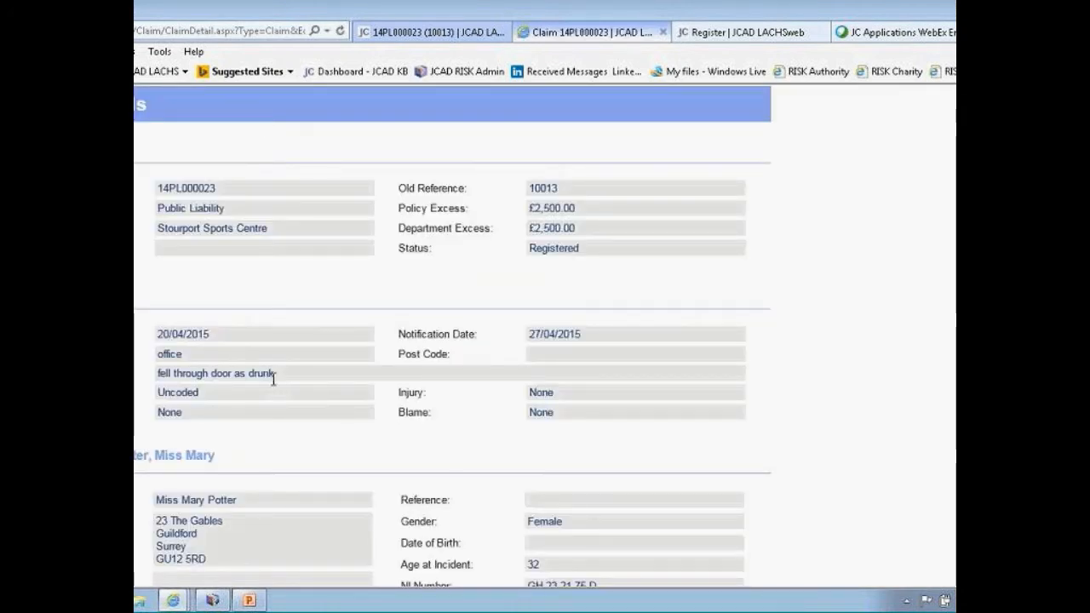
pyautogui.scroll(-3, 274, 380)
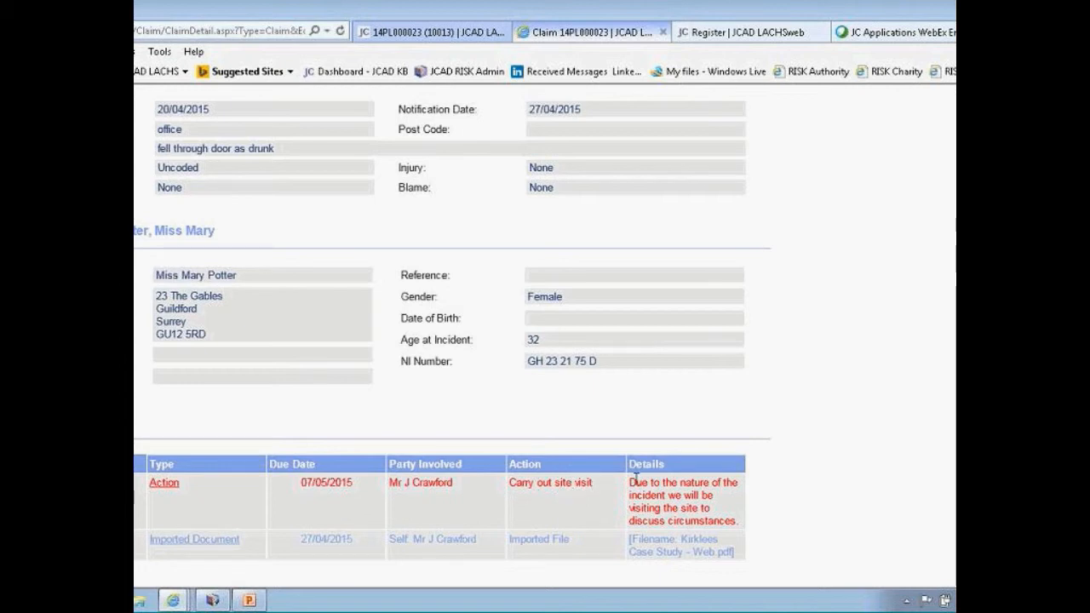
pyautogui.scroll(3, 630, 485)
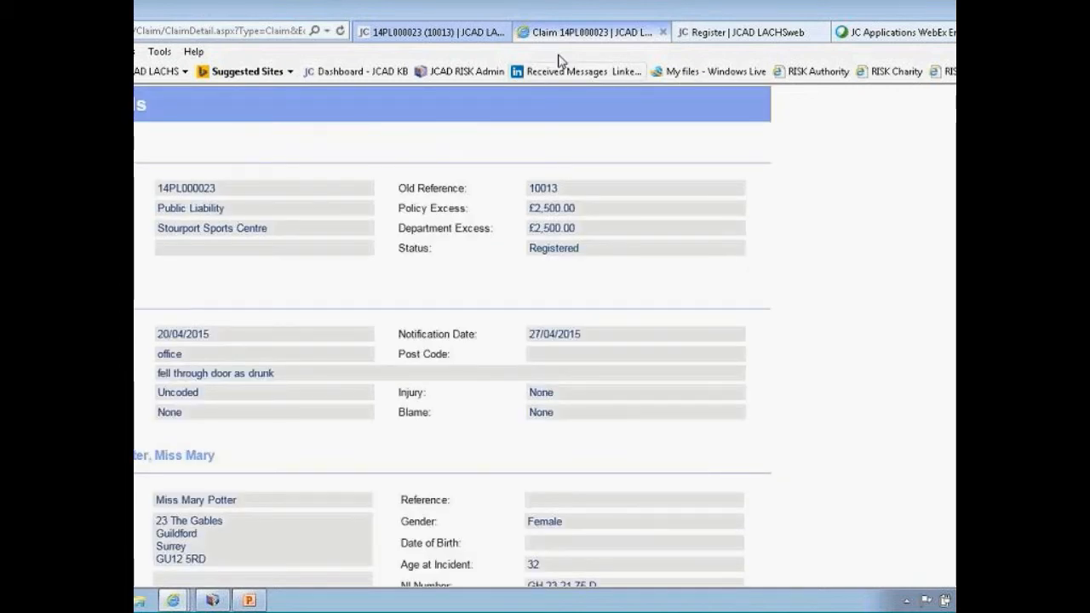
pyautogui.click(499, 38)
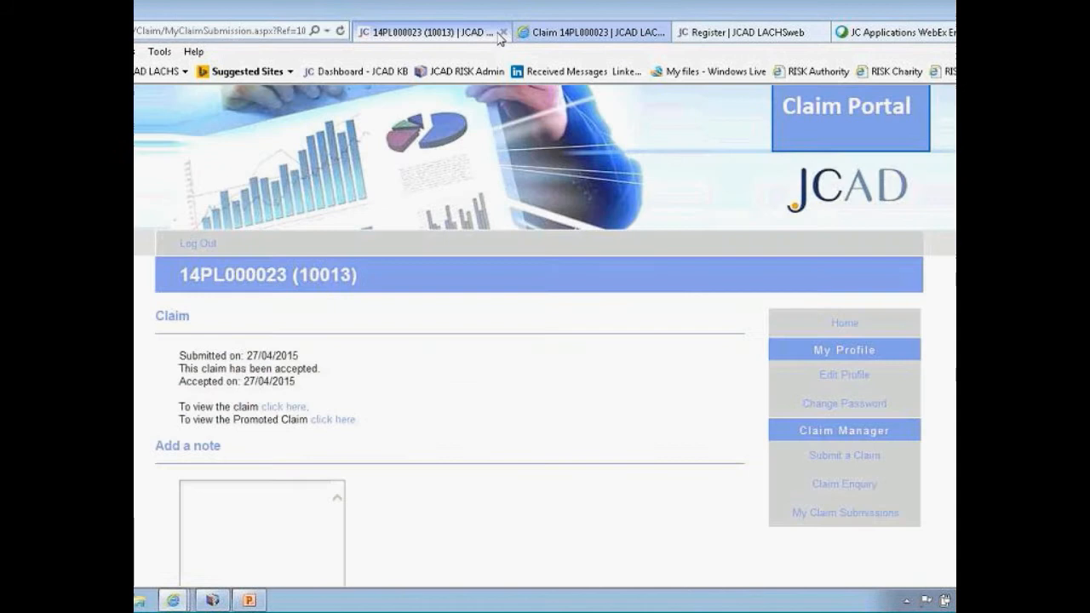
# Run a Claim Enquiry search for claims with Registered status
pyautogui.click(852, 484)
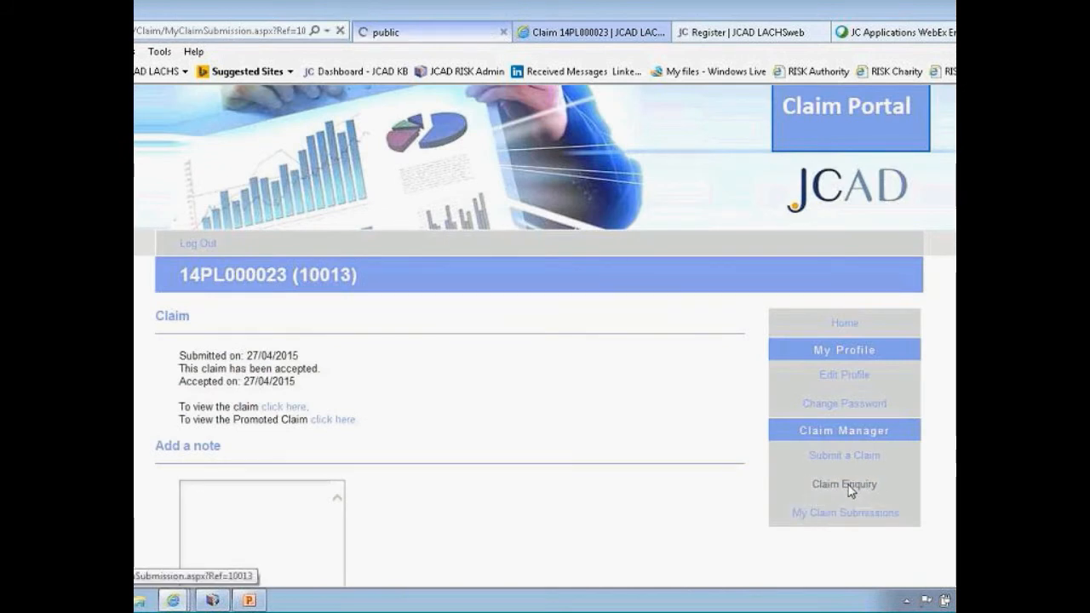
pyautogui.scroll(-2, 681, 479)
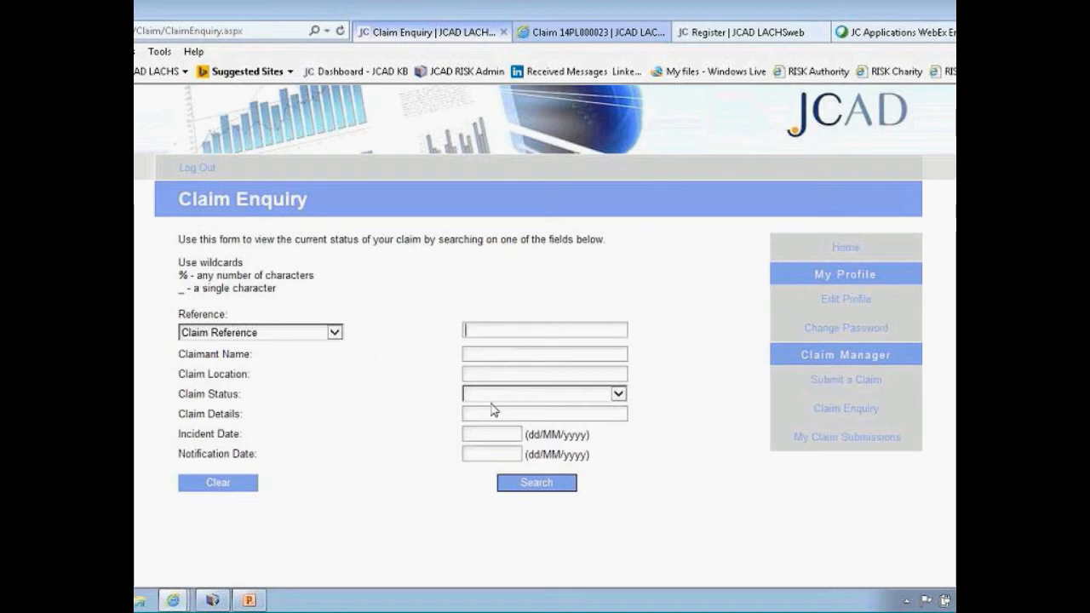
pyautogui.click(618, 394)
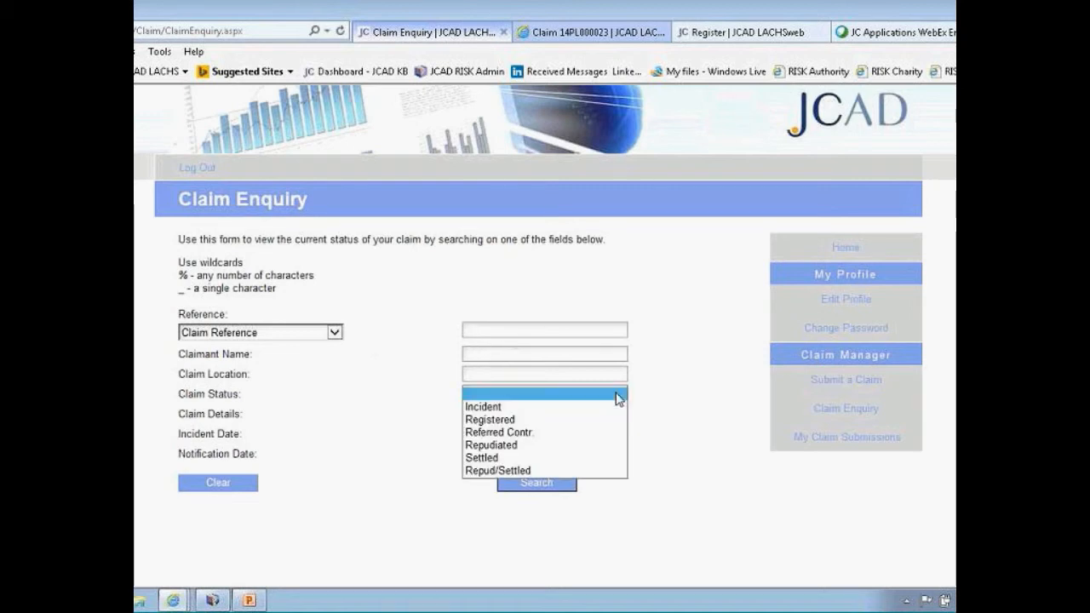
pyautogui.click(533, 419)
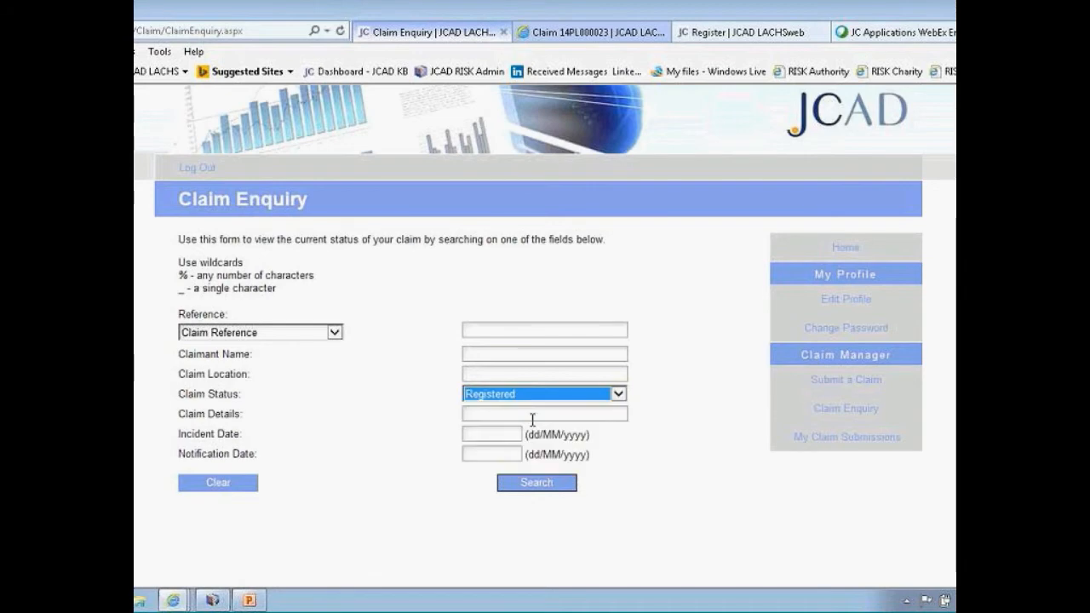
pyautogui.click(541, 488)
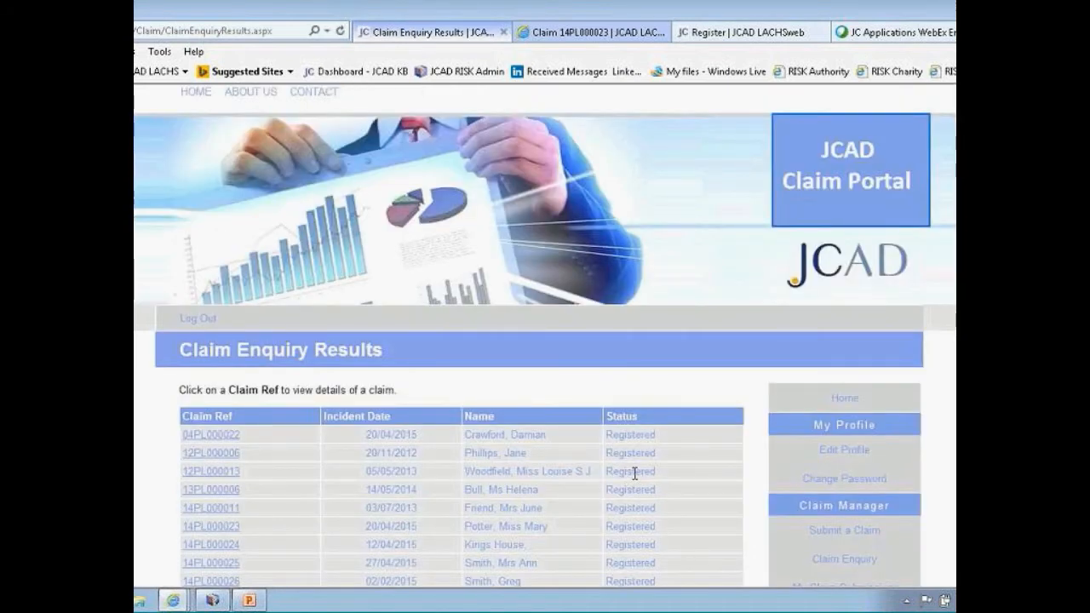
pyautogui.scroll(-3, 634, 473)
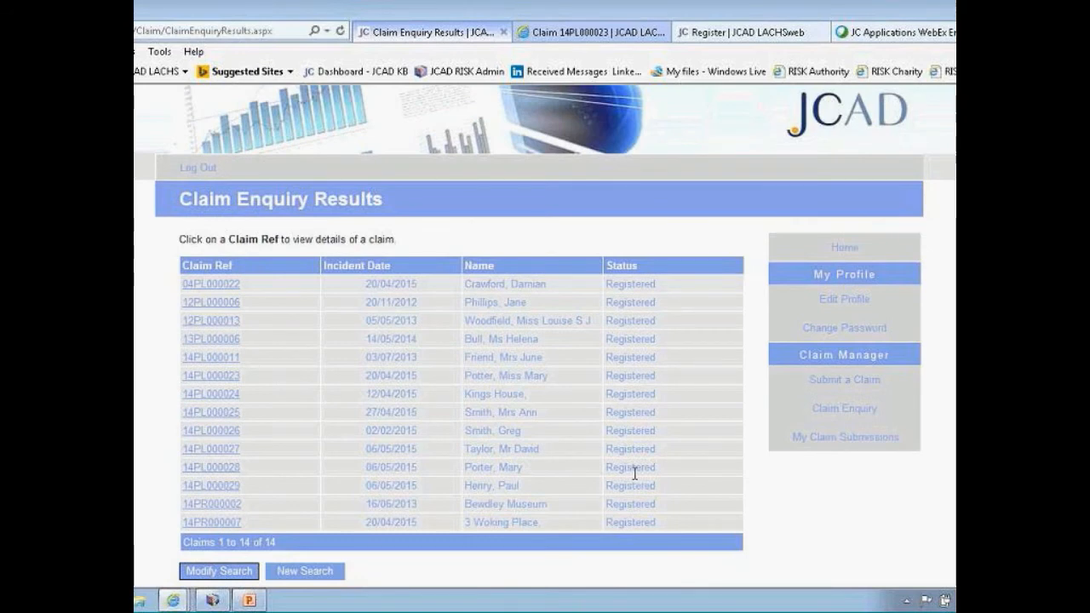
pyautogui.scroll(-2, 636, 476)
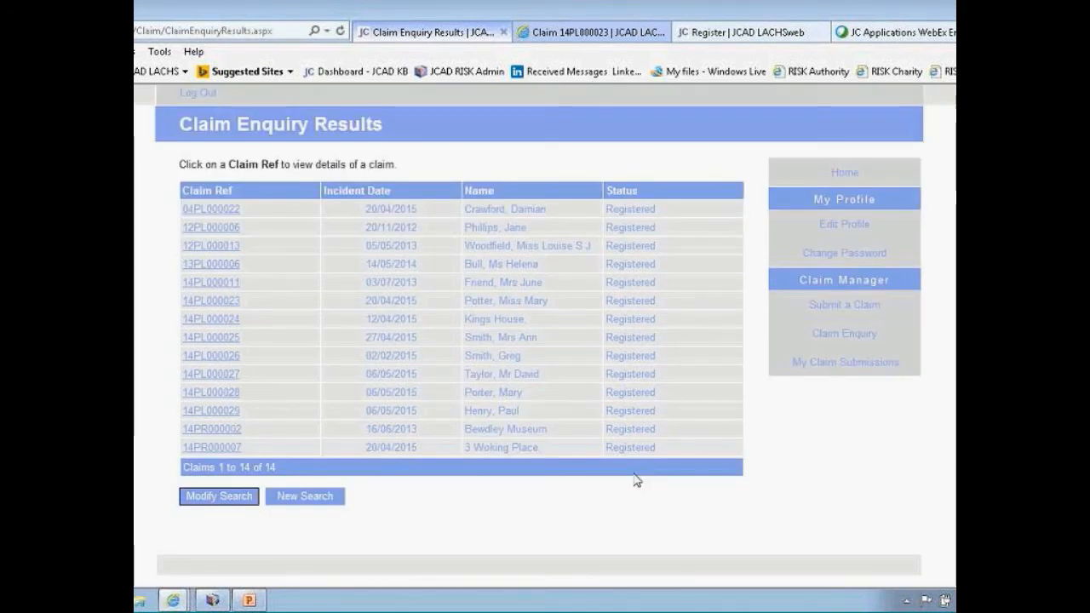
pyautogui.click(245, 413)
pyautogui.scroll(-3, 381, 407)
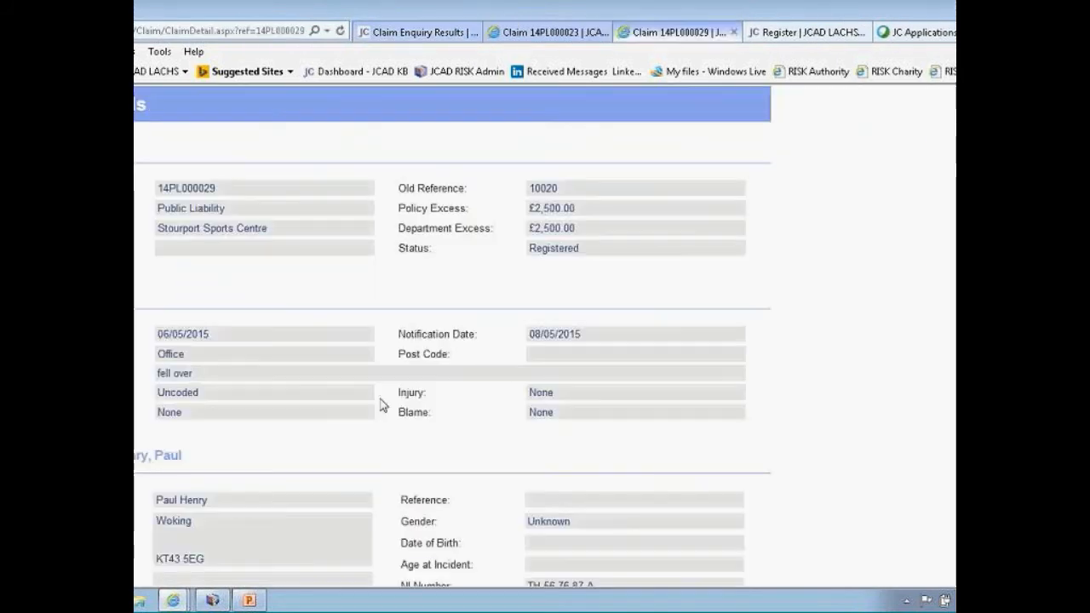
pyautogui.click(249, 600)
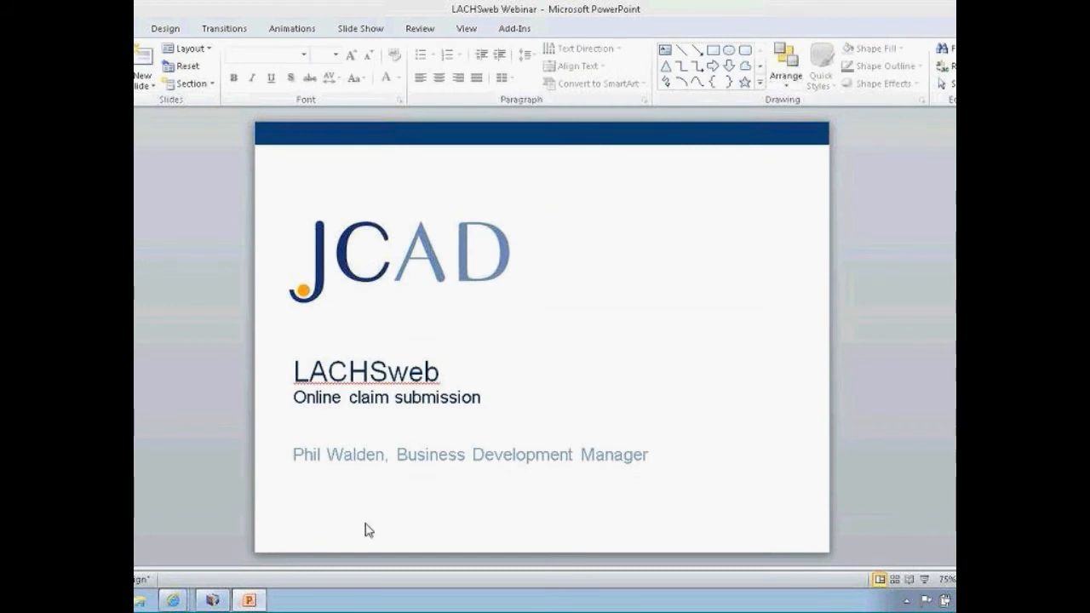
# Scroll to the Conclusion slide and start the slide show from it
pyautogui.moveTo(1082, 132); pyautogui.dragTo(1082, 511)
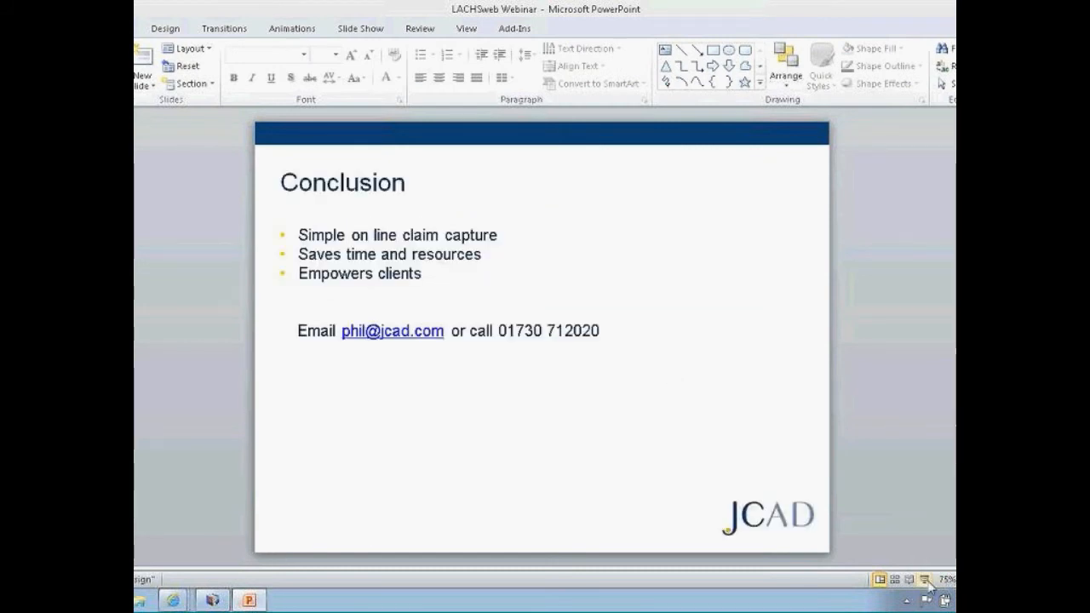
pyautogui.click(925, 579)
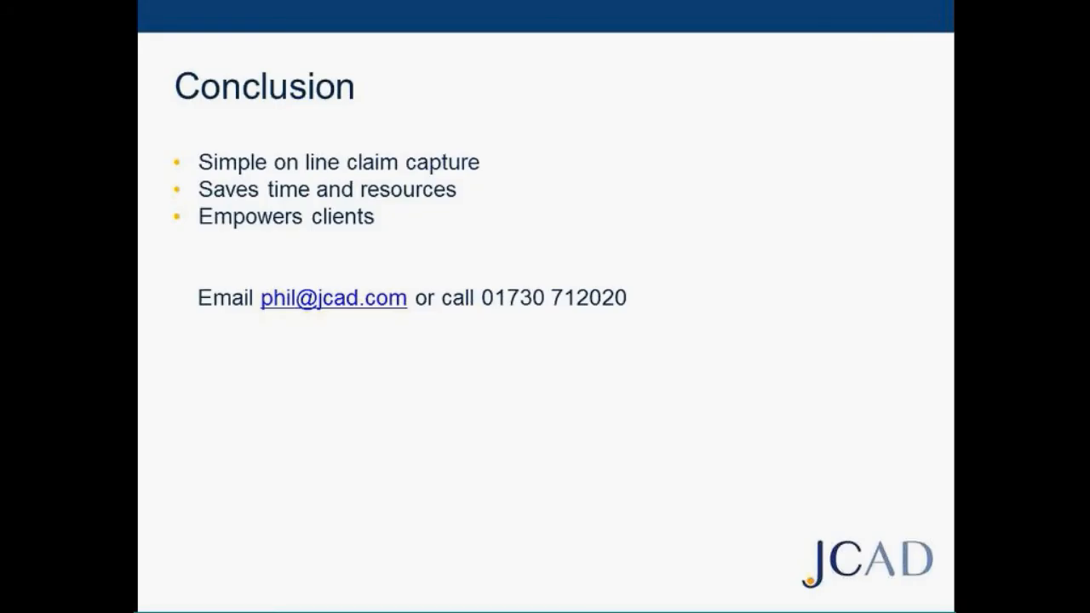